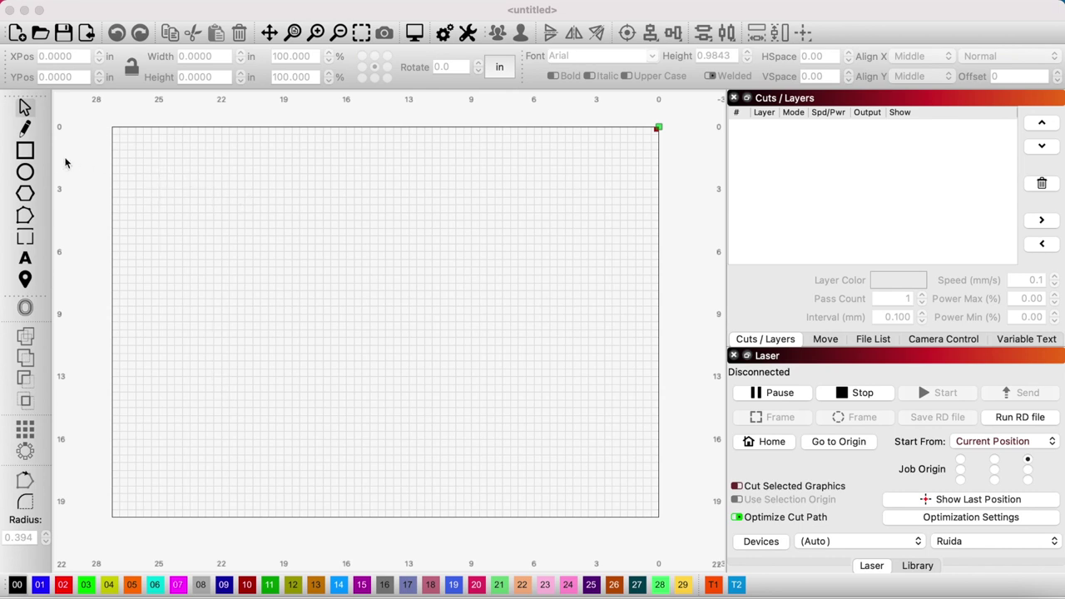
# Draw a rectangle and size it to 27 in wide by 19 in high.
pyautogui.click(25, 151)
pyautogui.moveTo(226, 173); pyautogui.dragTo(407, 298)
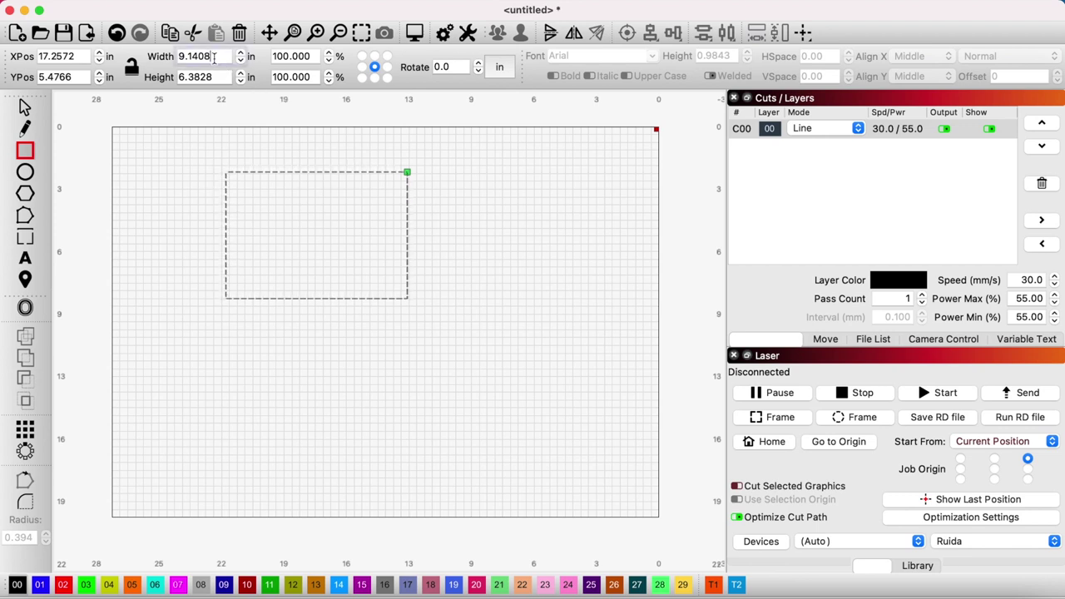
pyautogui.moveTo(214, 58); pyautogui.dragTo(176, 56)
pyautogui.write('27')
pyautogui.click(209, 77)
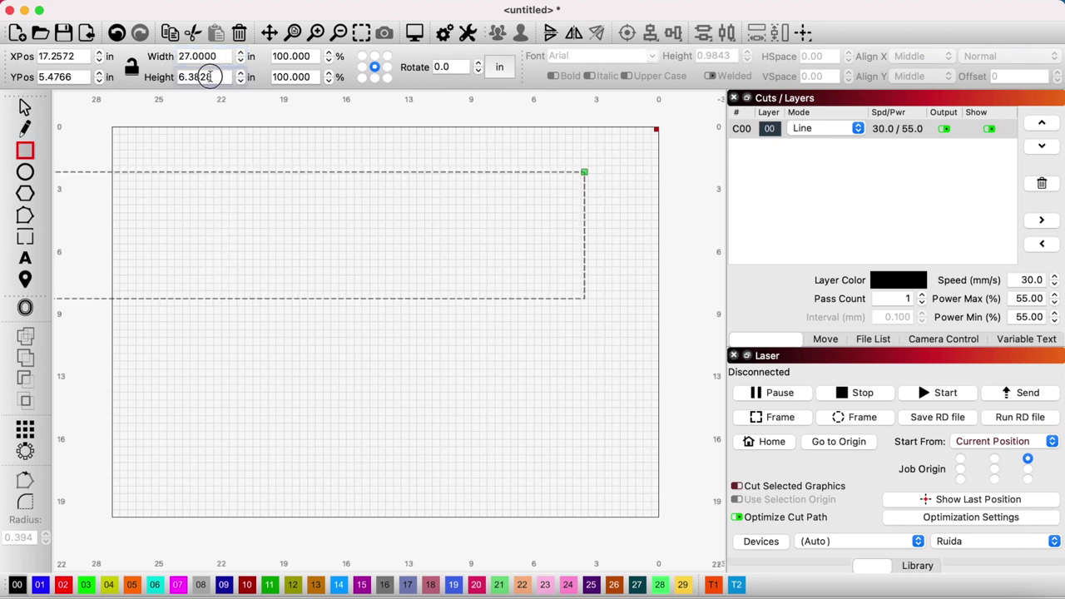
pyautogui.moveTo(209, 76); pyautogui.dragTo(175, 73)
pyautogui.write('19')
pyautogui.press('Return')
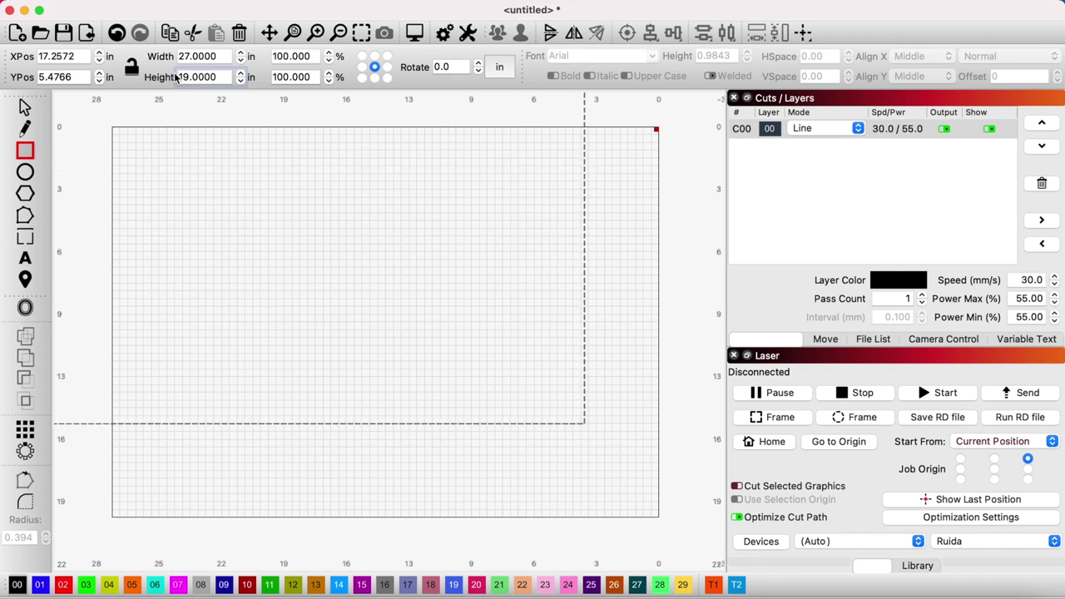
# Move the rectangle over the work area and put it on layer 01.
pyautogui.click(24, 108)
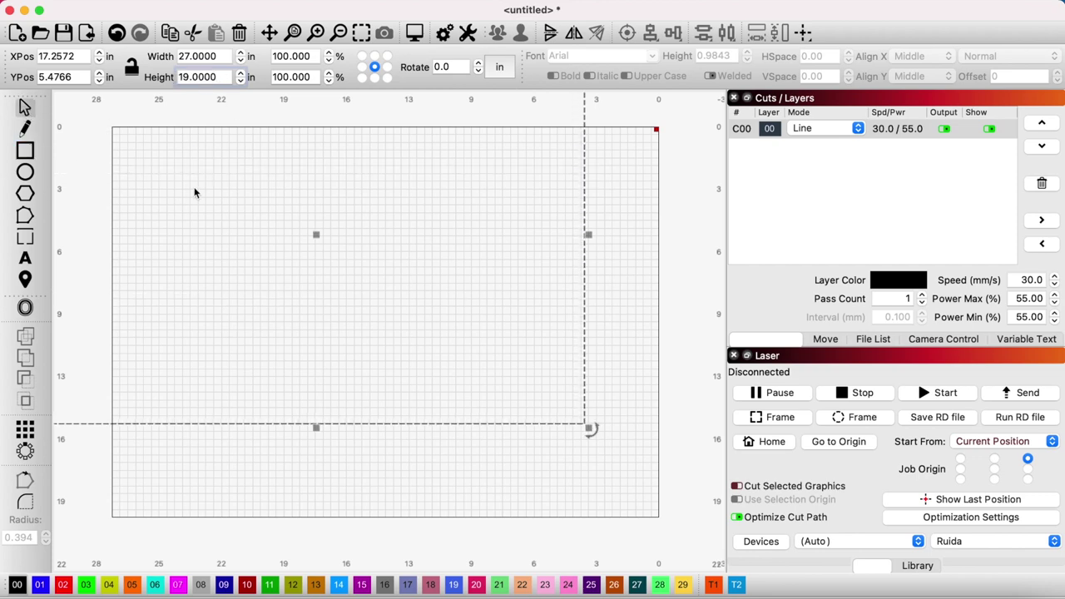
pyautogui.moveTo(311, 233); pyautogui.dragTo(386, 322)
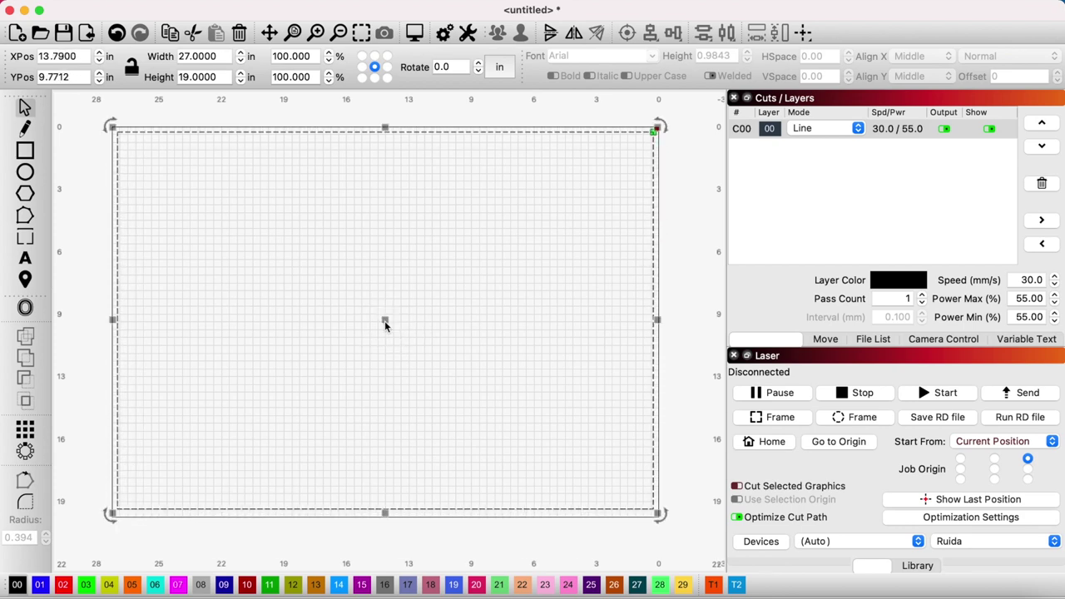
pyautogui.click(41, 585)
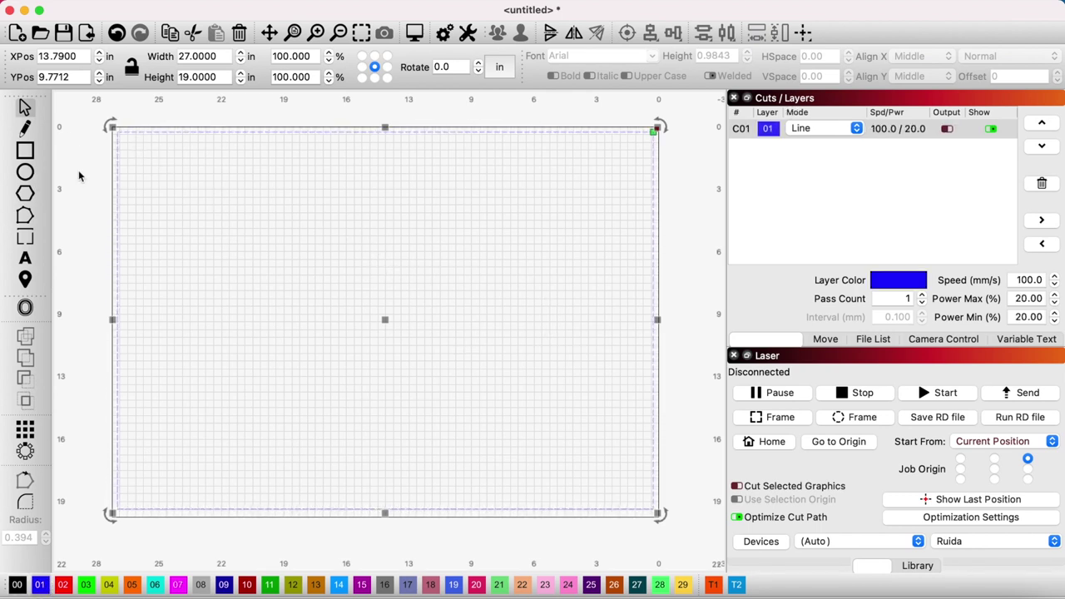
# Draw a circle and set its size to 4 in.
pyautogui.click(27, 173)
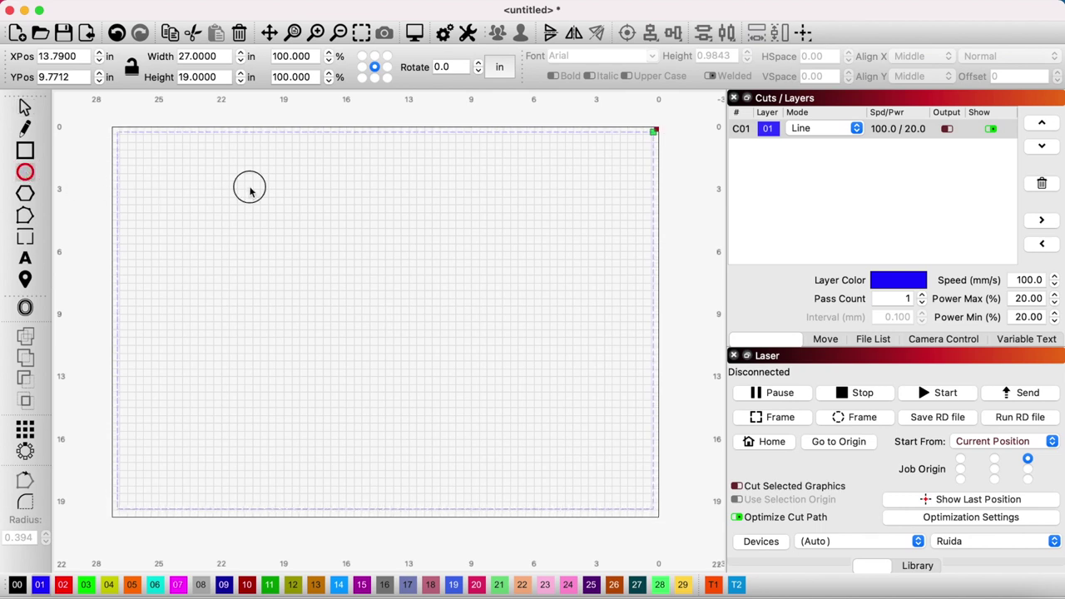
pyautogui.moveTo(250, 191); pyautogui.dragTo(297, 239)
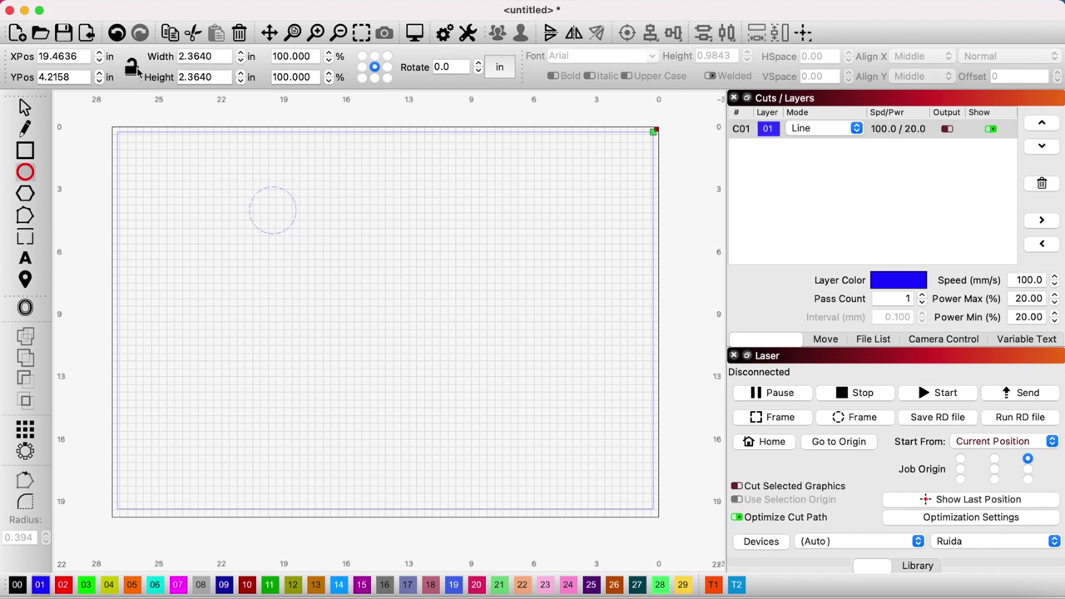
pyautogui.moveTo(218, 56); pyautogui.dragTo(172, 55)
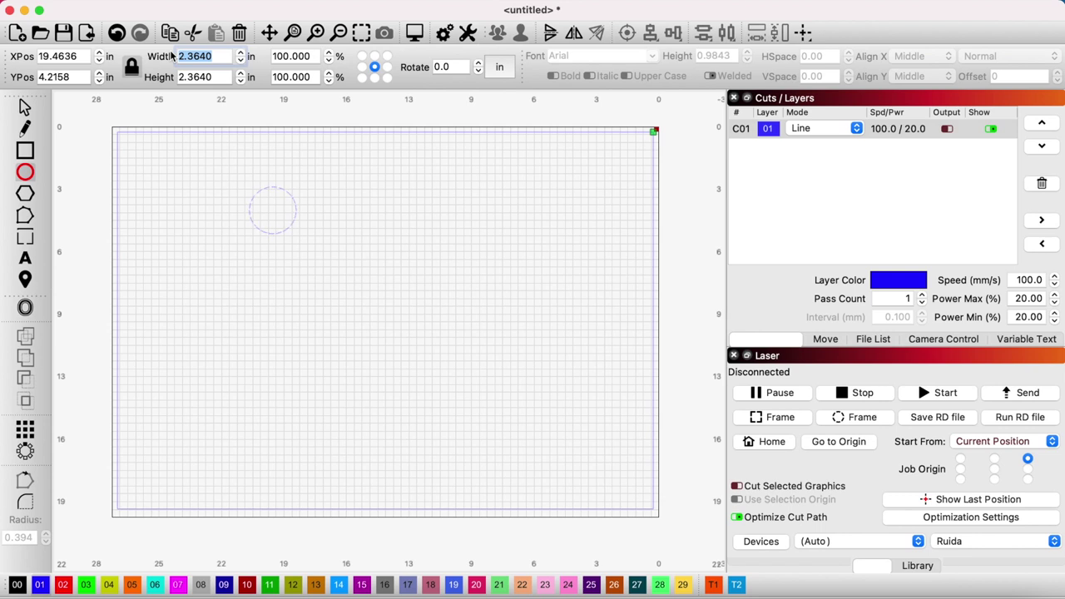
pyautogui.write('4')
pyautogui.press('Return')
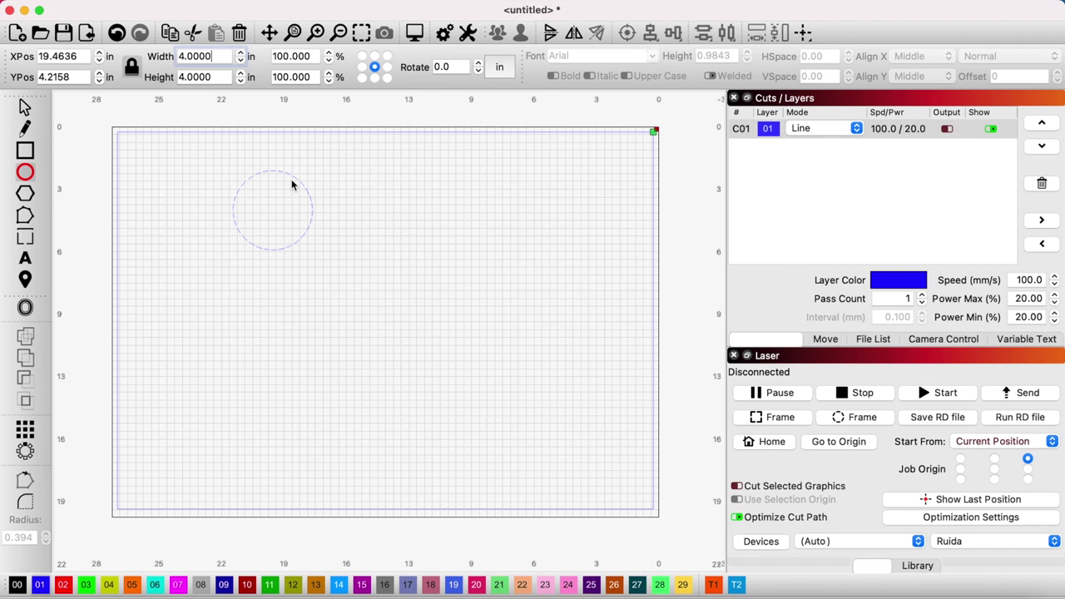
# Put the circle on layer 00 and move it to the top-right corner.
pyautogui.click(17, 586)
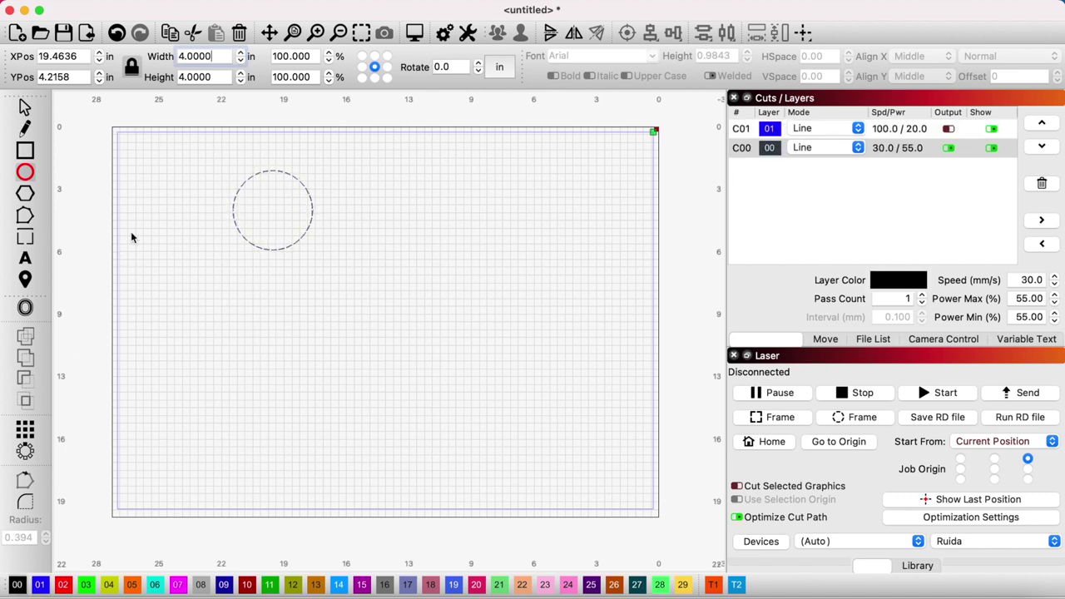
pyautogui.click(25, 106)
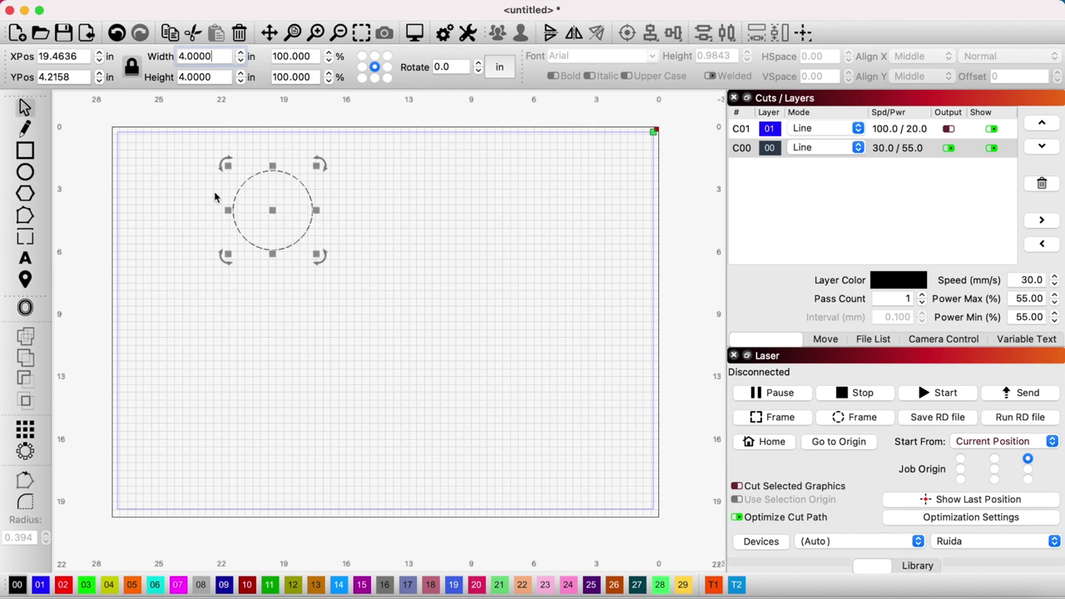
pyautogui.moveTo(273, 213); pyautogui.dragTo(604, 183)
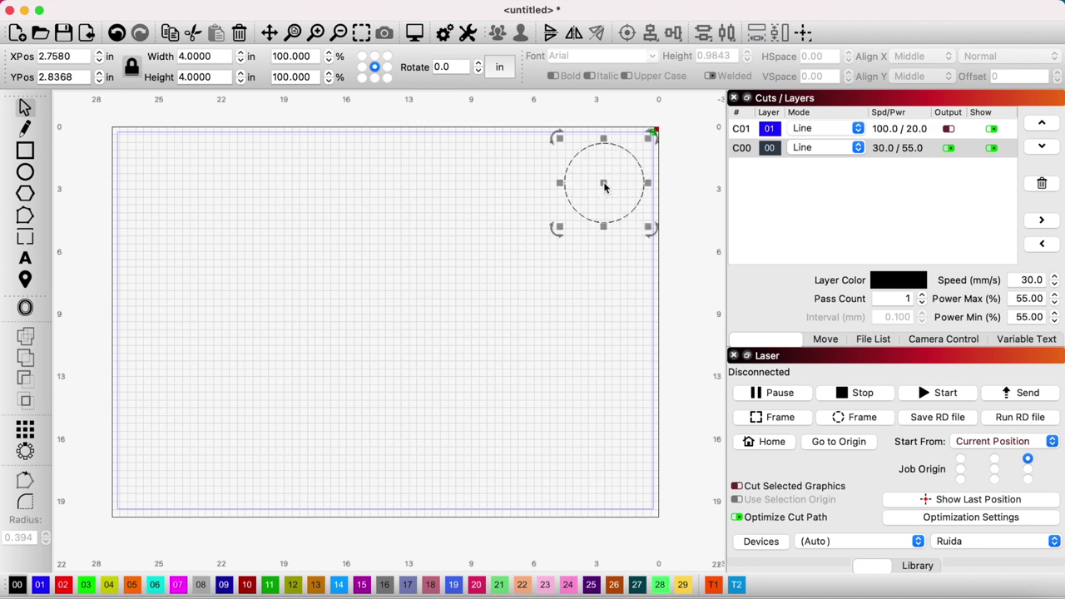
# Draw a small circle beside the big one and size it to 1 in.
pyautogui.click(28, 174)
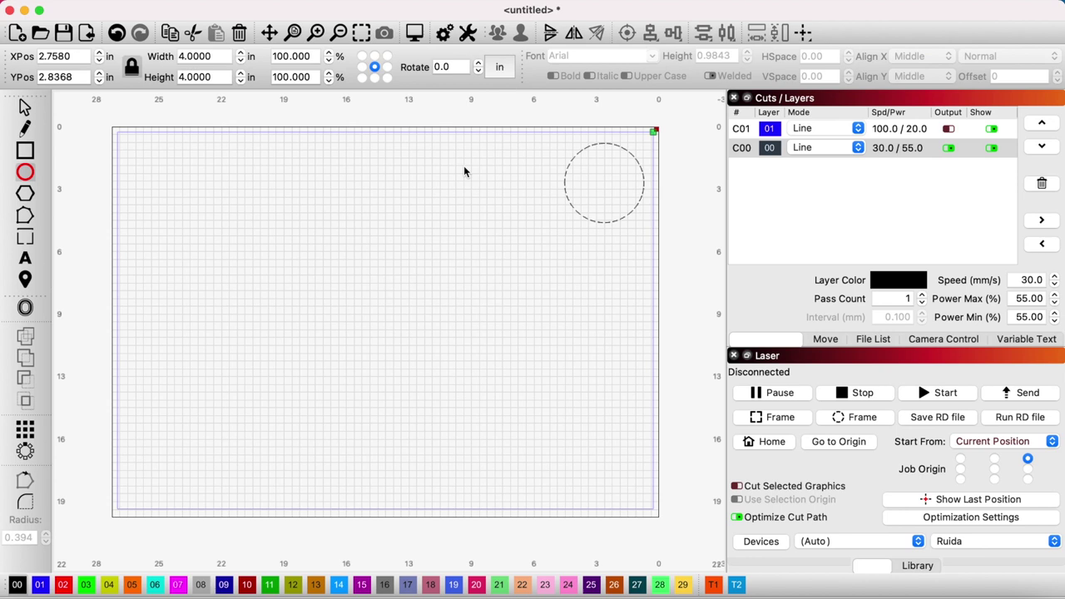
pyautogui.moveTo(502, 177); pyautogui.dragTo(516, 200)
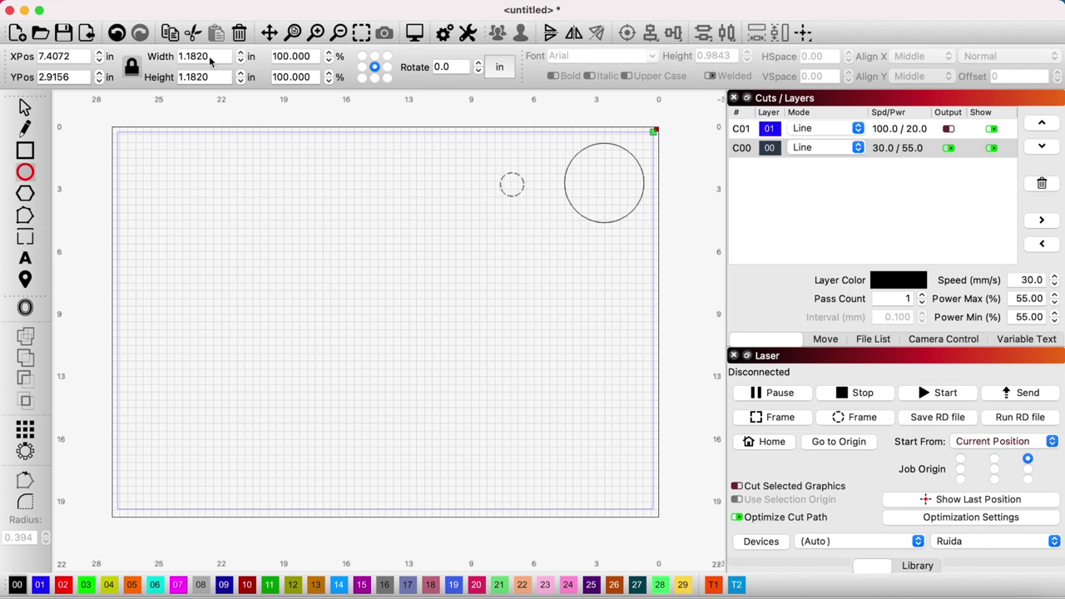
pyautogui.moveTo(213, 56); pyautogui.dragTo(155, 55)
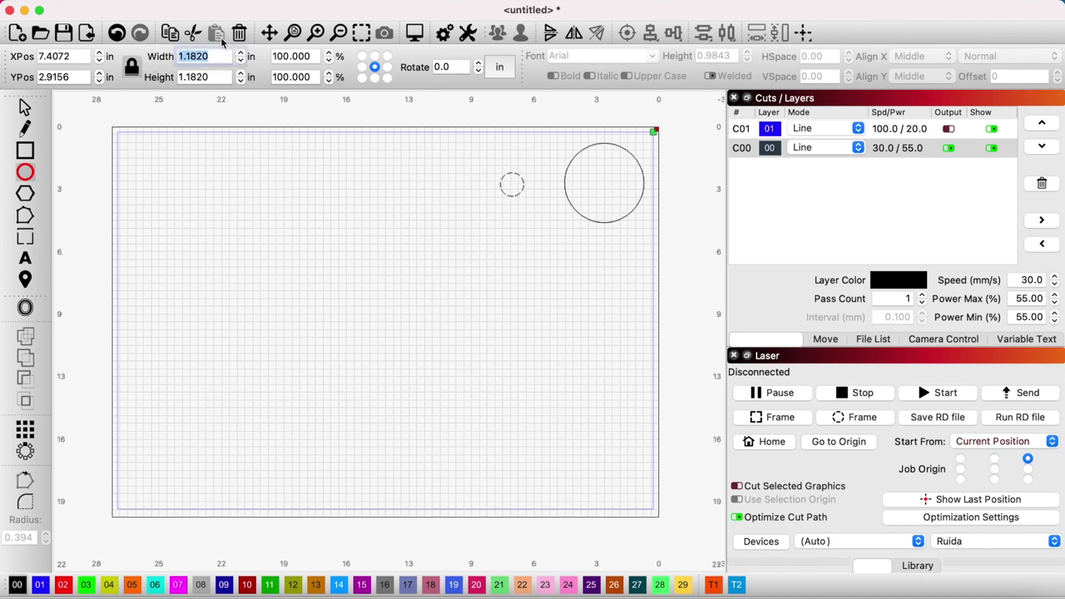
pyautogui.write('1')
pyautogui.press('Return')
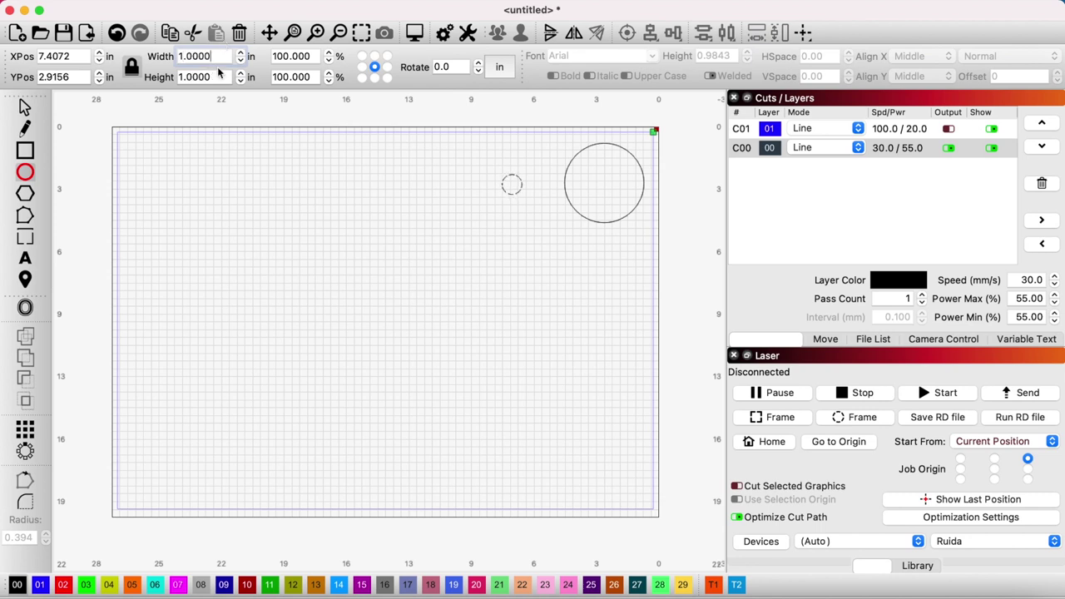
# Place the 1 in circle on the big circle's upper-left edge and weld them.
pyautogui.click(25, 108)
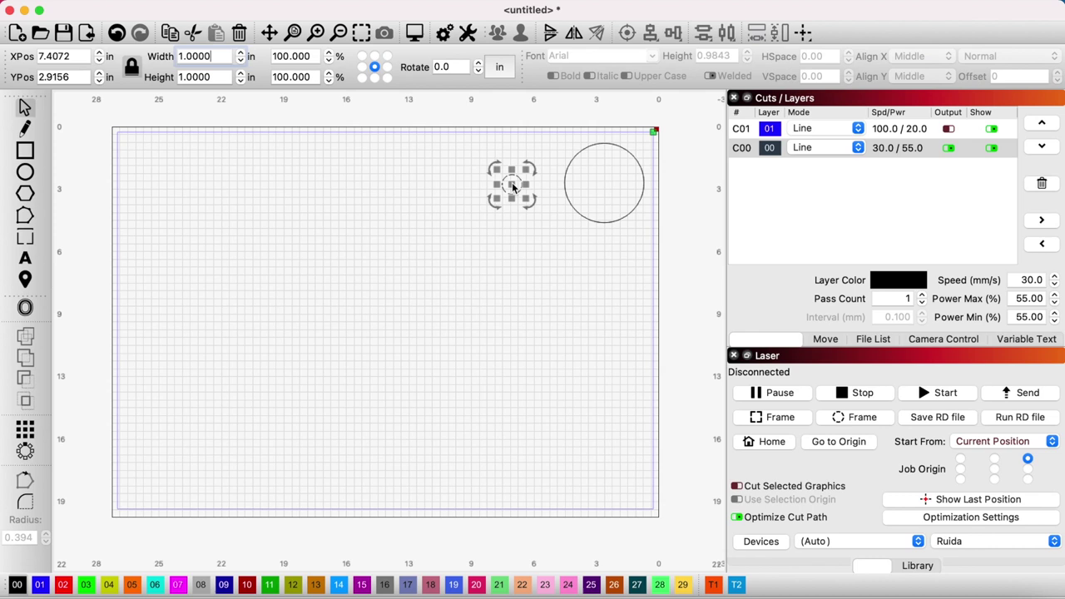
pyautogui.moveTo(512, 188); pyautogui.dragTo(570, 162)
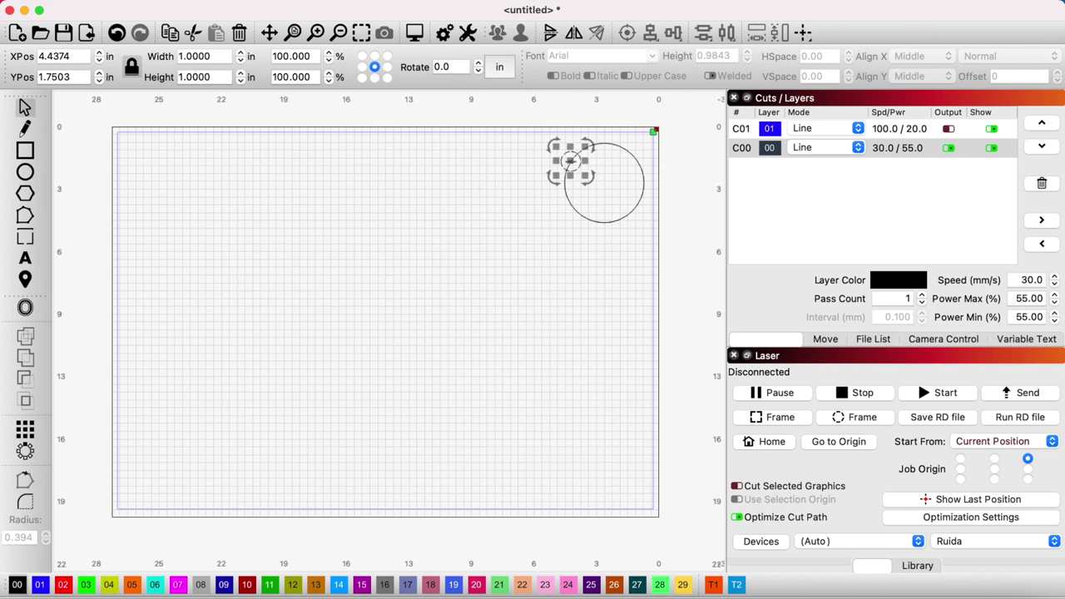
pyautogui.keyDown('shift'); pyautogui.click(571, 206); pyautogui.keyUp('shift')
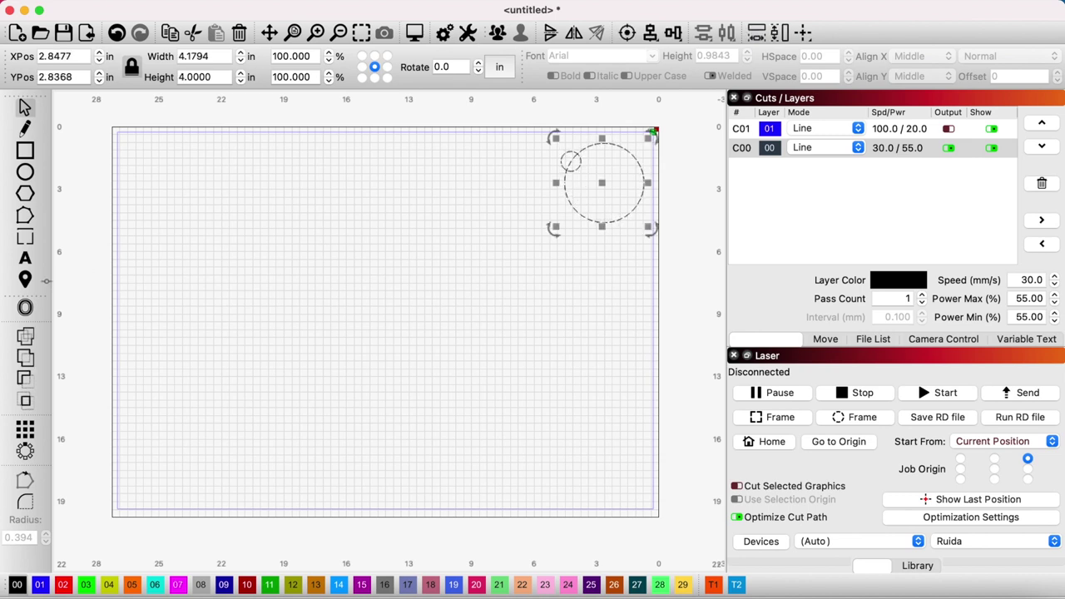
pyautogui.click(25, 363)
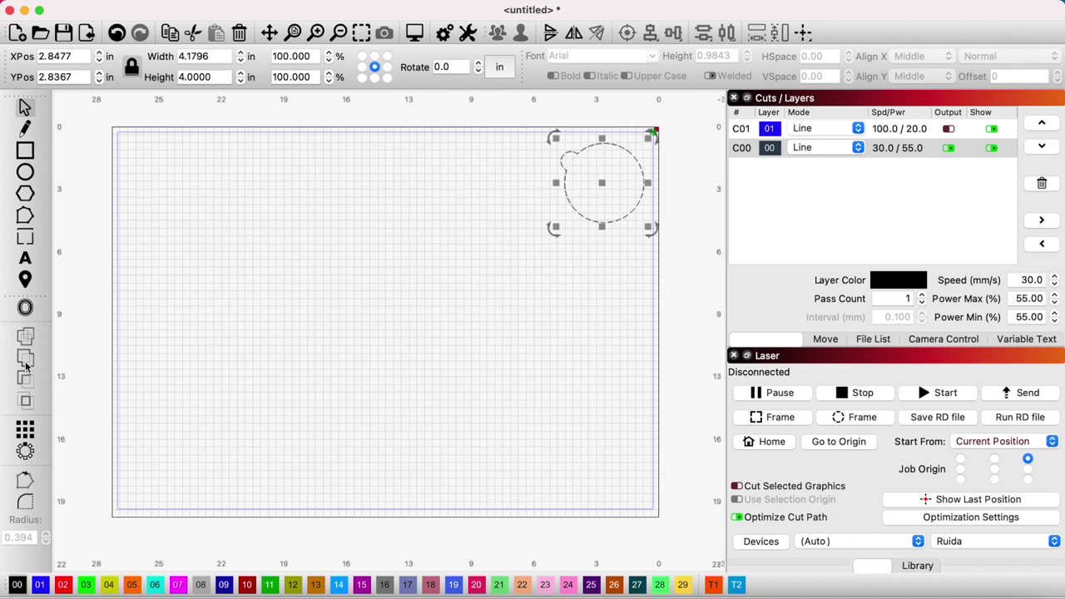
pyautogui.click(326, 307)
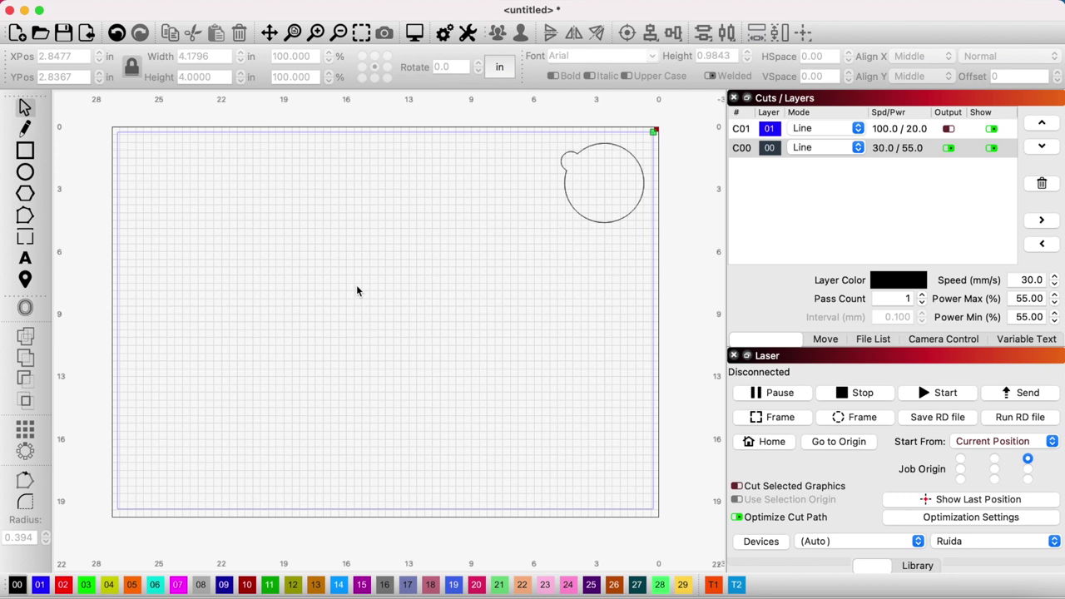
pyautogui.click(599, 223)
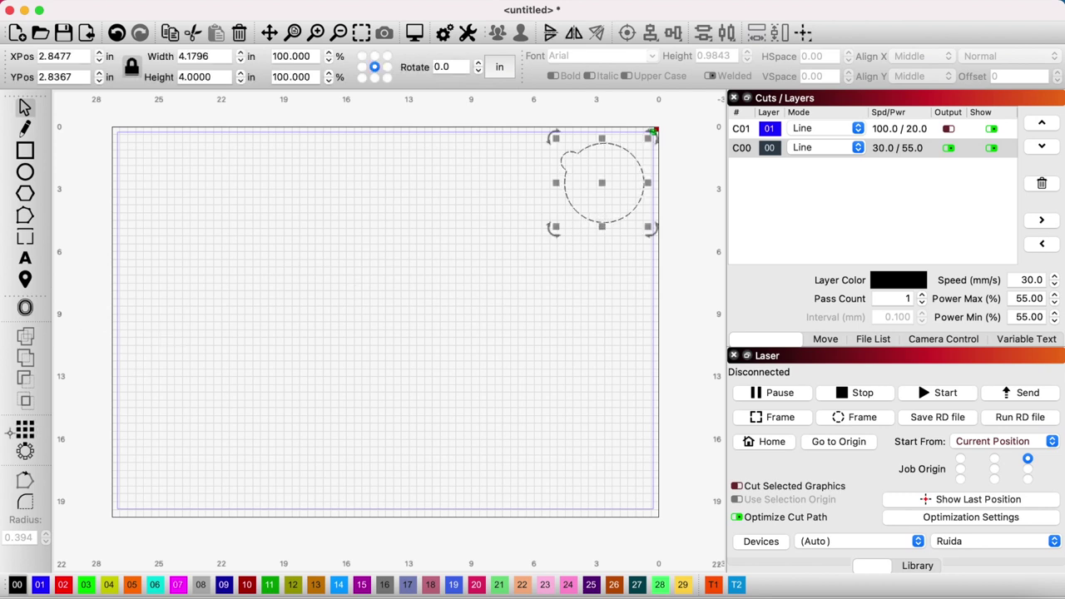
# In Create Grid Array, set 6 columns extending to the left.
pyautogui.click(25, 430)
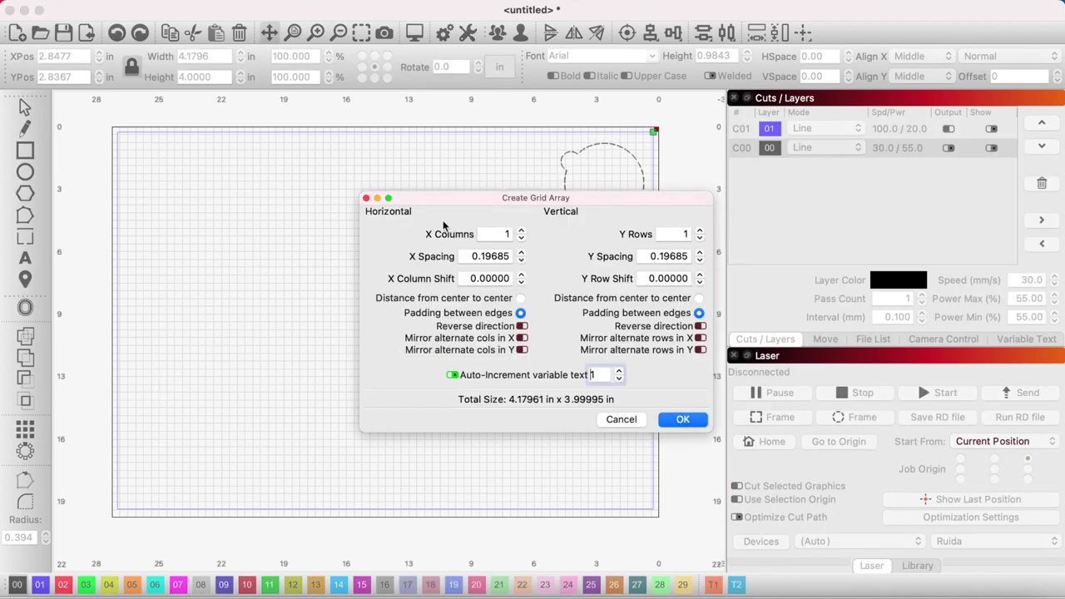
pyautogui.moveTo(539, 204); pyautogui.dragTo(710, 301)
pyautogui.click(690, 328)
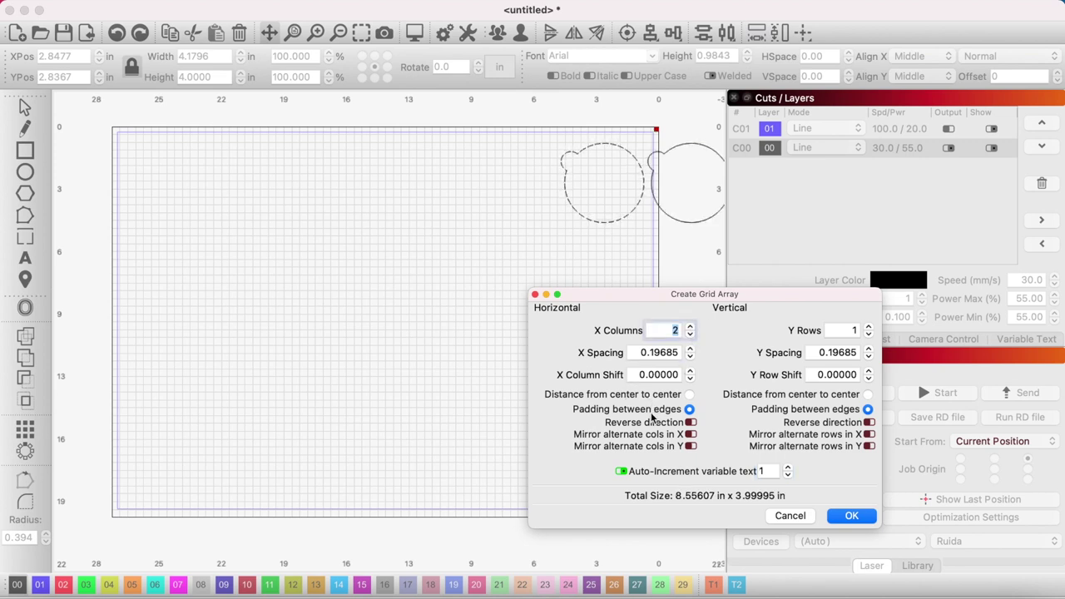
pyautogui.click(690, 422)
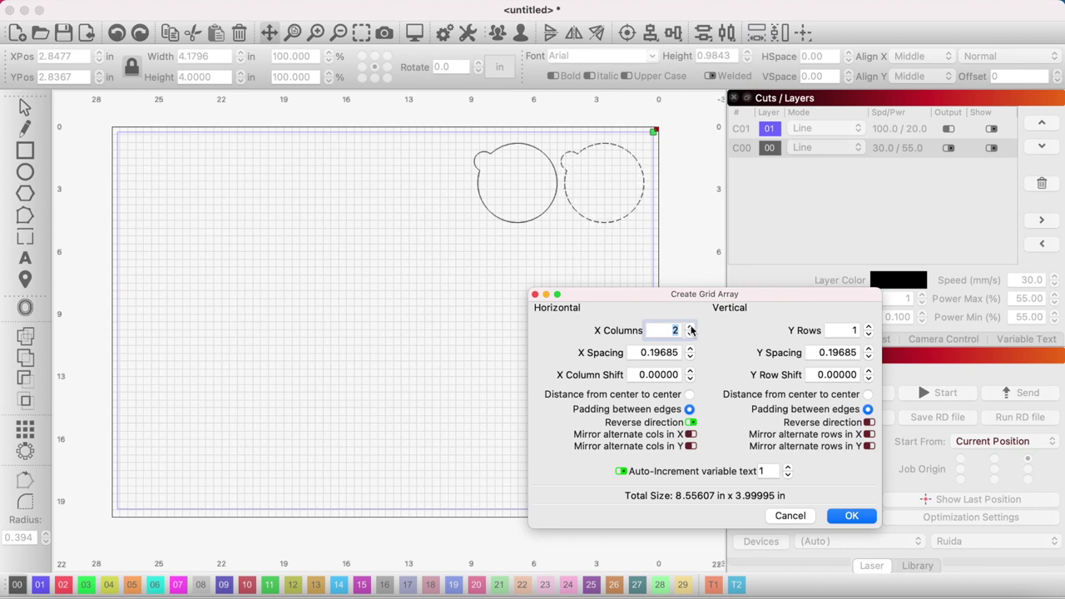
pyautogui.click(690, 327)
pyautogui.click(690, 326)
pyautogui.click(690, 326)
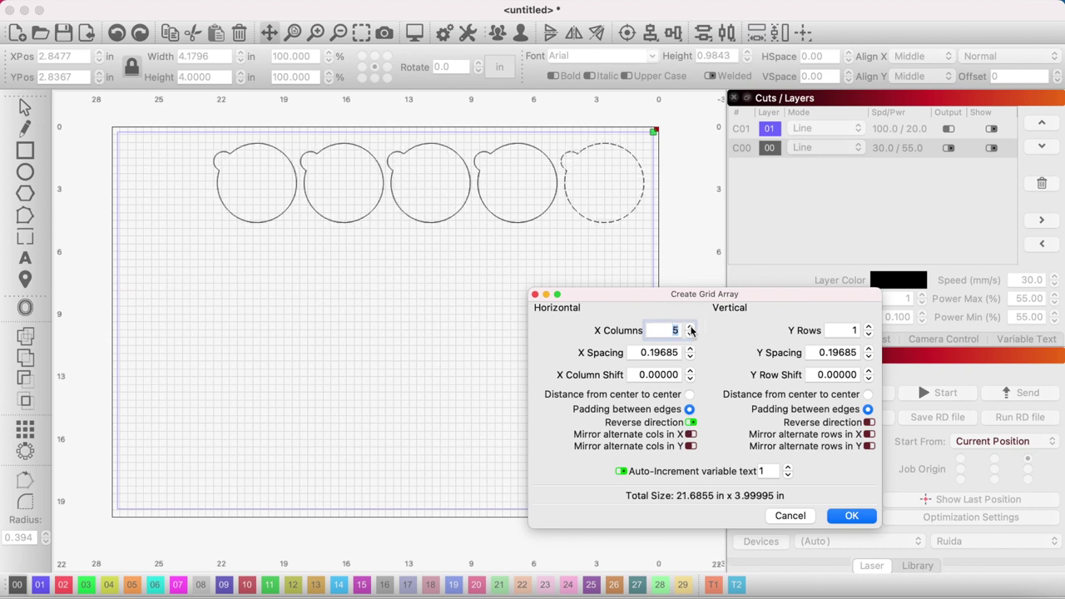
pyautogui.click(690, 326)
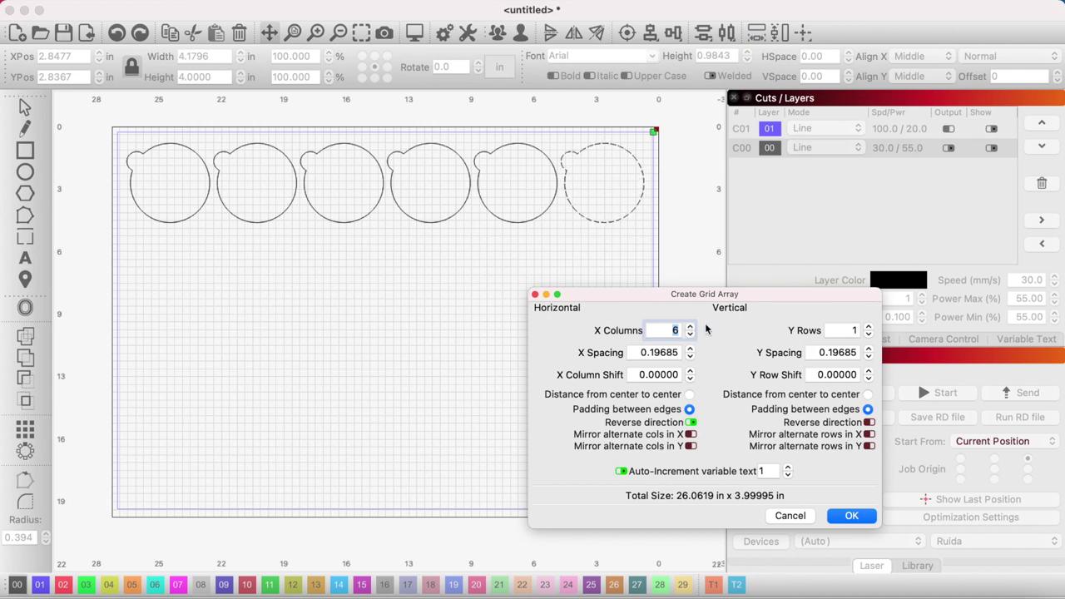
# Add 4 rows extending downward with 0.47244 in Y spacing and create the grid.
pyautogui.moveTo(751, 298); pyautogui.dragTo(905, 166)
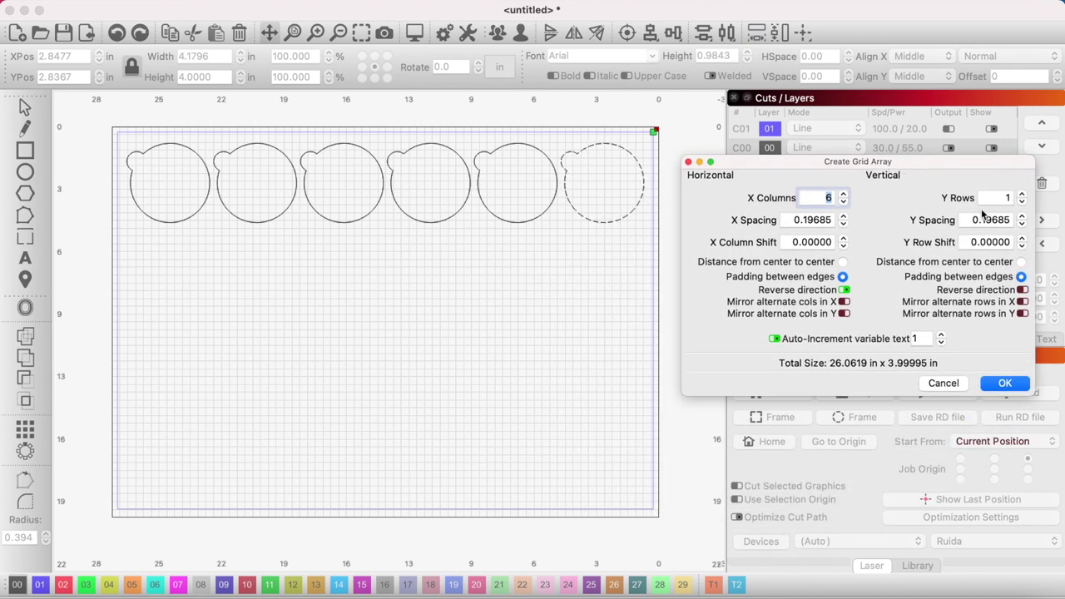
pyautogui.click(1023, 195)
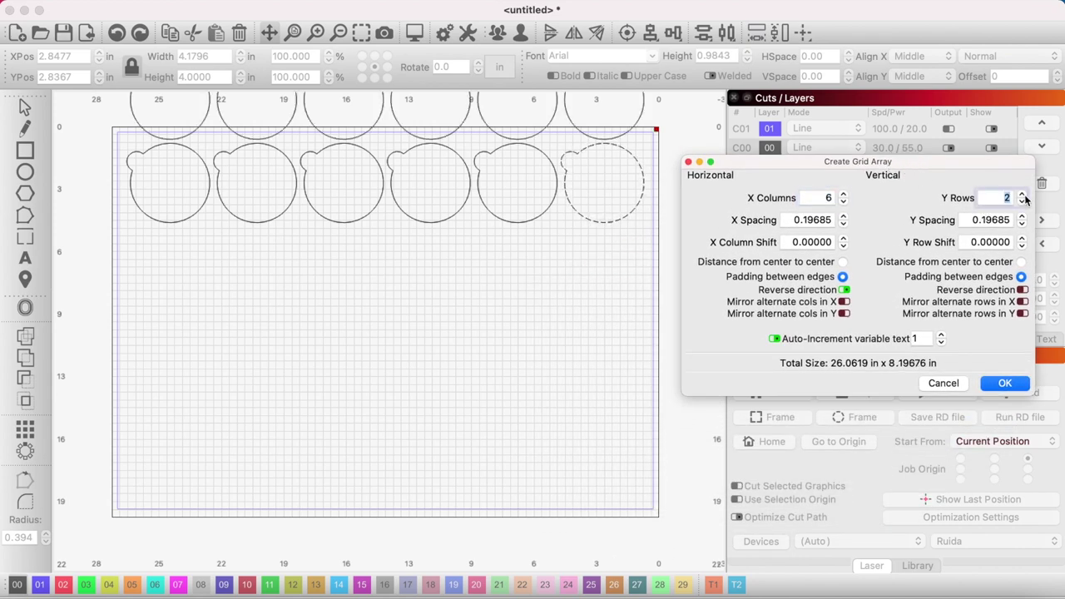
pyautogui.click(1023, 293)
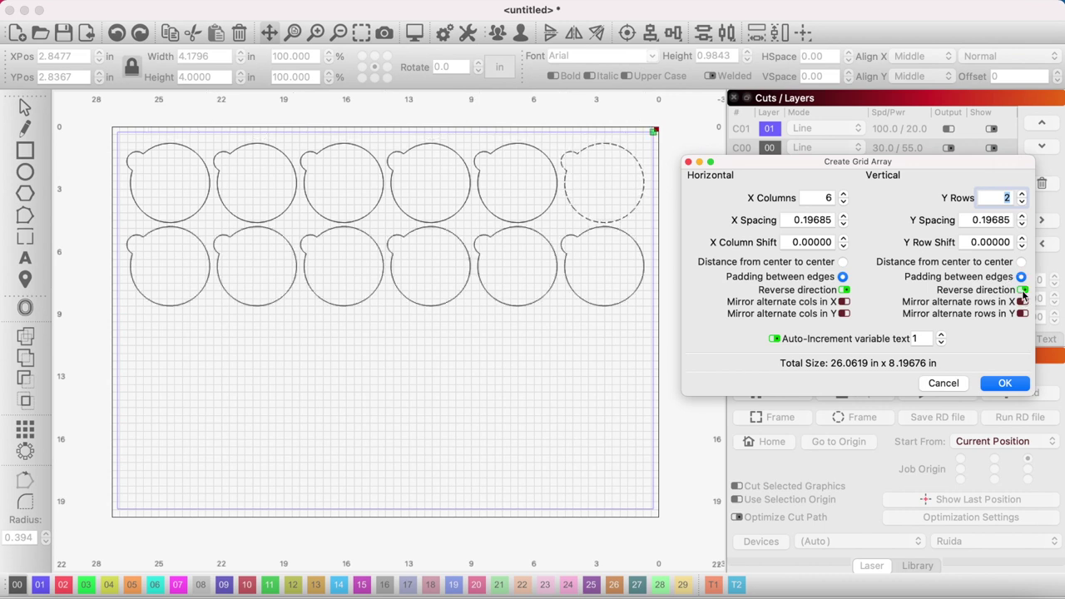
pyautogui.click(1022, 194)
pyautogui.click(1023, 194)
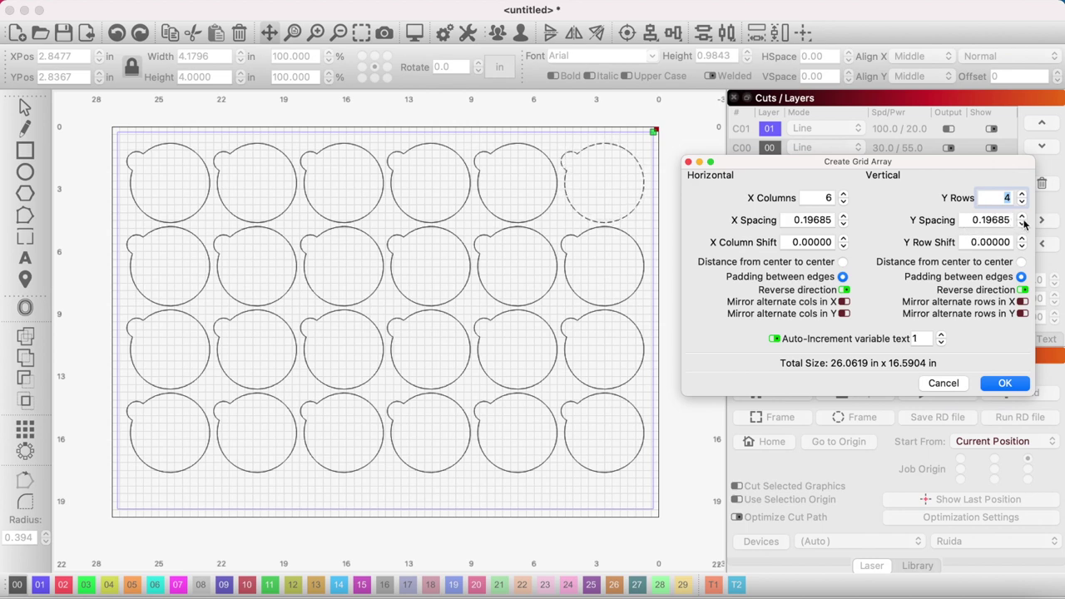
pyautogui.click(1024, 219)
pyautogui.click(1023, 219)
pyautogui.click(1024, 219)
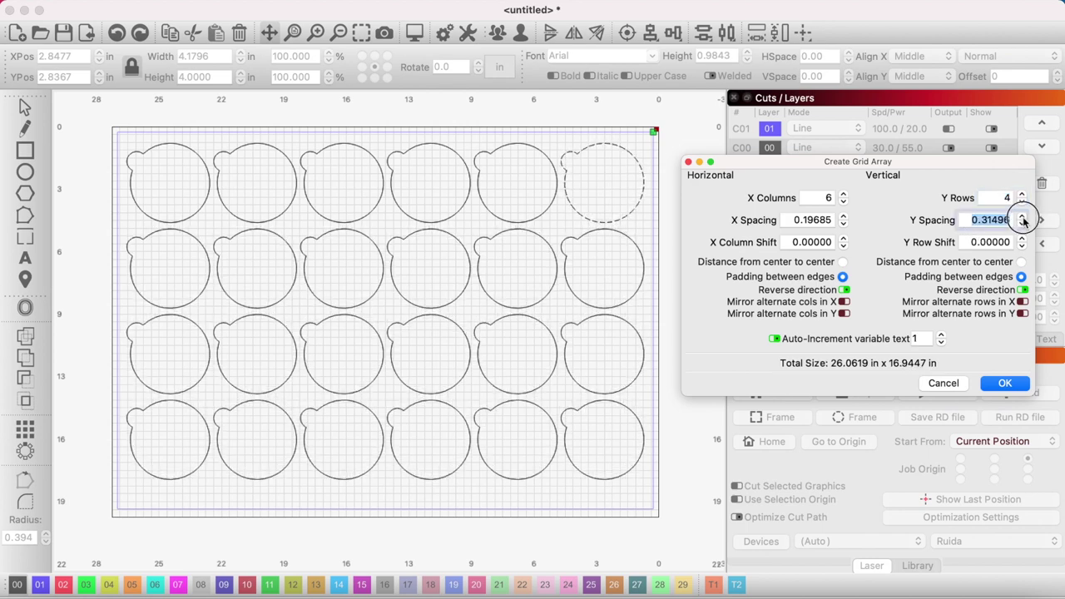
pyautogui.click(1023, 219)
pyautogui.click(1023, 218)
pyautogui.click(1023, 219)
pyautogui.click(1023, 219)
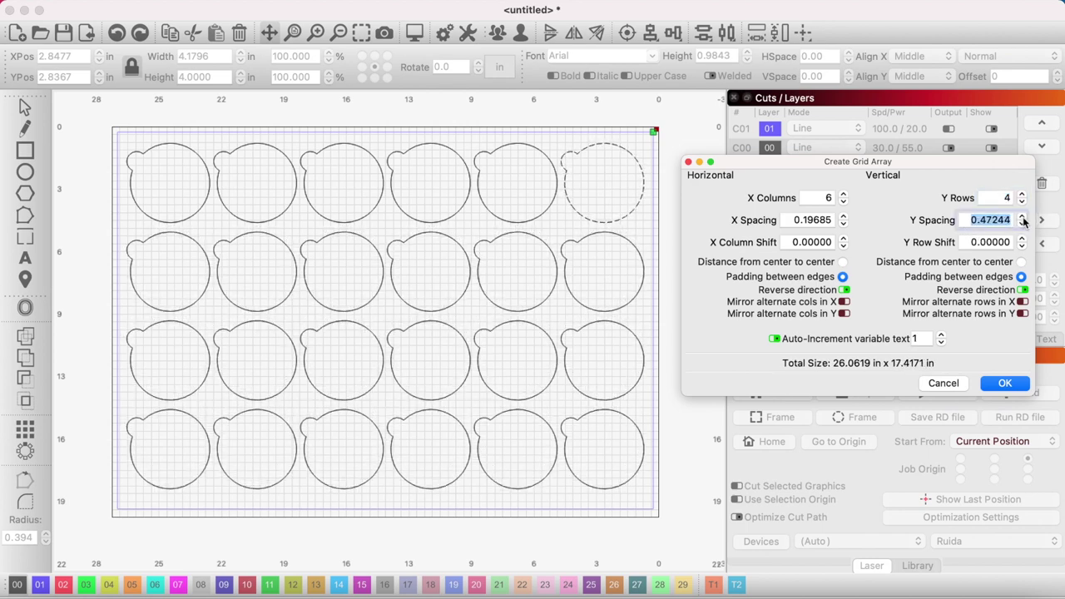
pyautogui.click(1003, 387)
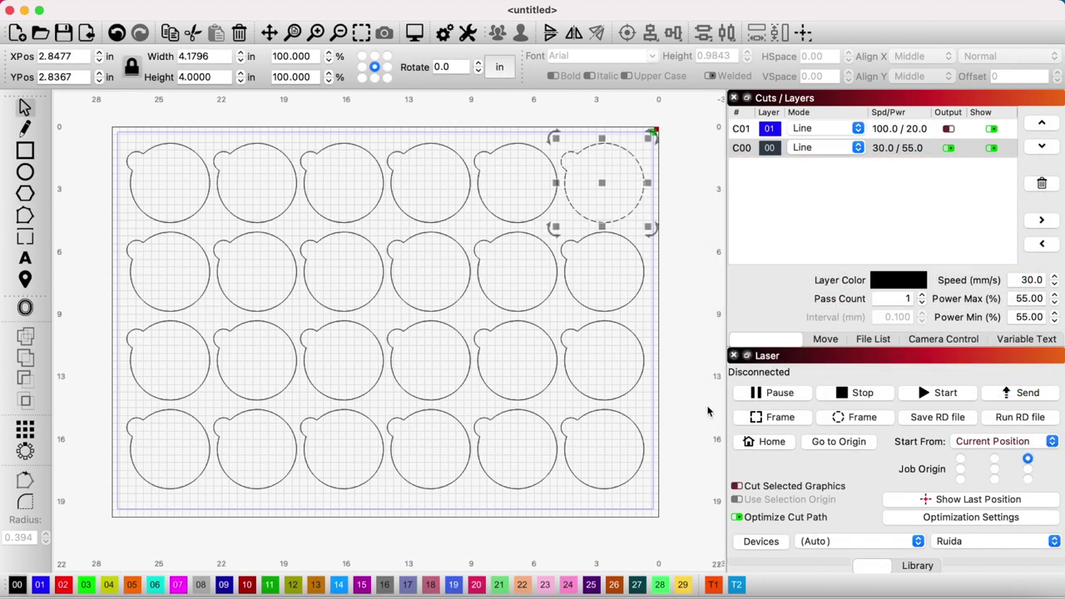
# Deselect the coaster and open the Cut Settings Editor for layer C00.
pyautogui.click(473, 318)
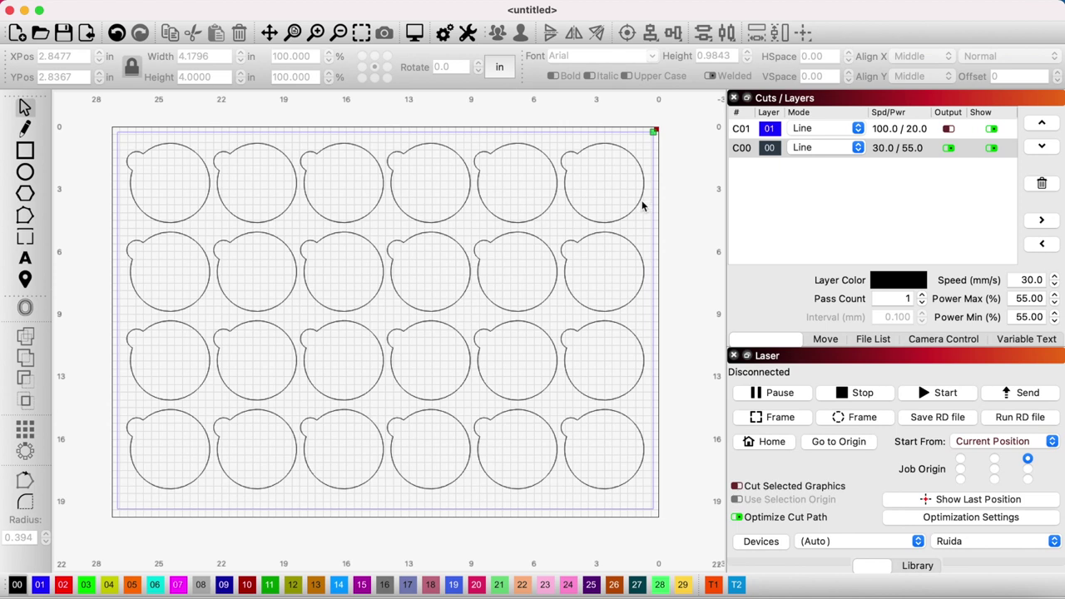
pyautogui.doubleClick(897, 148)
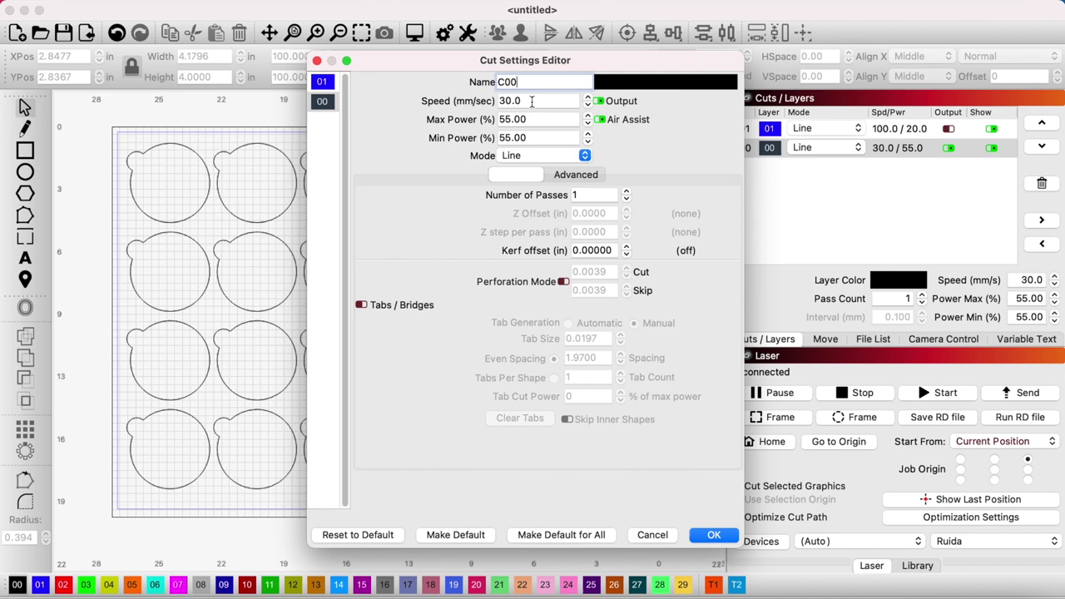
# Change layer C00's speed to 15 and confirm the cut settings.
pyautogui.press('Tab')
pyautogui.write('15')
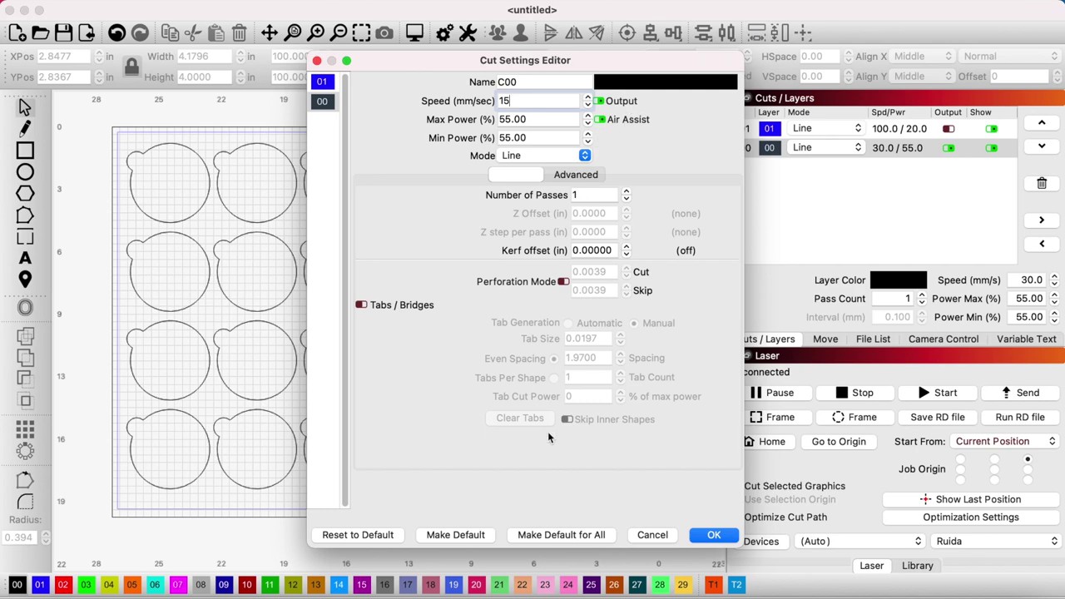
pyautogui.click(715, 535)
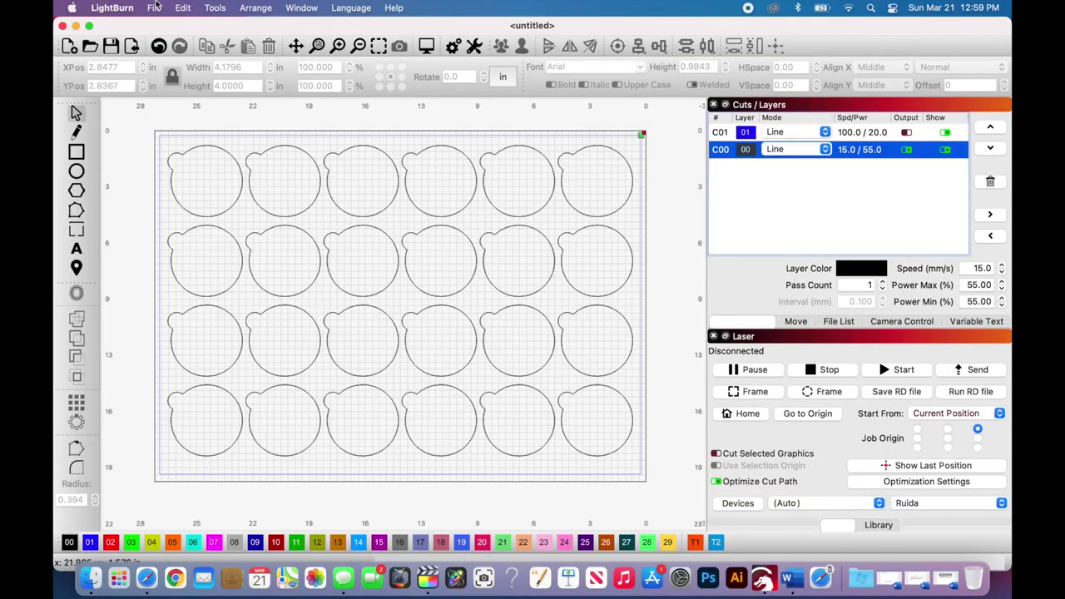
# Start Save As and create an LB Projects folder on the Desktop.
pyautogui.click(157, 11)
pyautogui.click(177, 130)
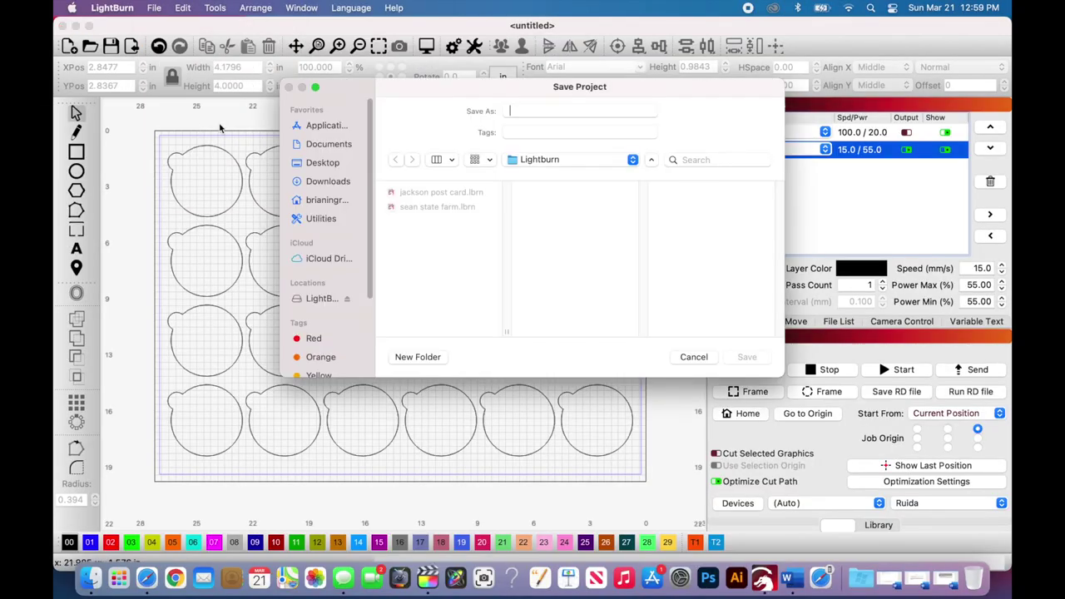
pyautogui.click(328, 163)
pyautogui.click(561, 208)
pyautogui.click(418, 356)
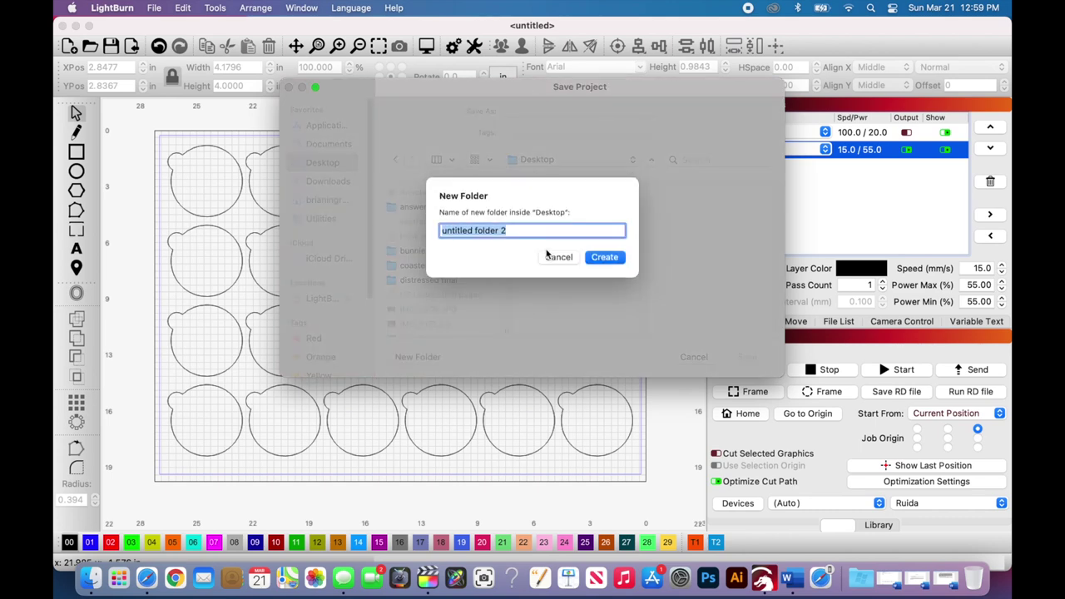
pyautogui.write('Li Projects')
pyautogui.press('Return')
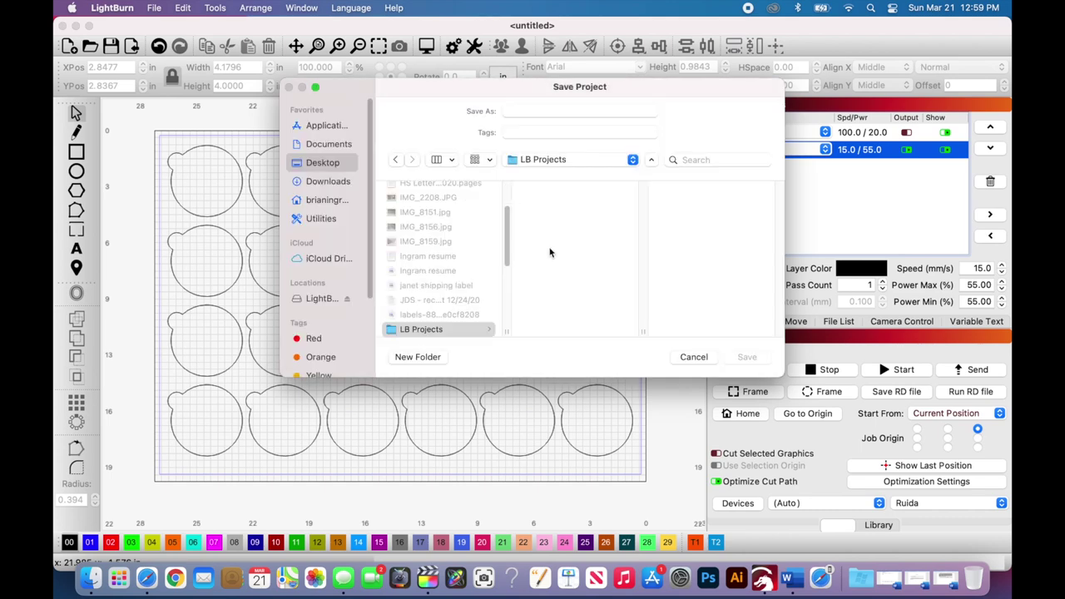
# Create a Coasters folder inside it and save the project as Coaster Blank.
pyautogui.click(418, 356)
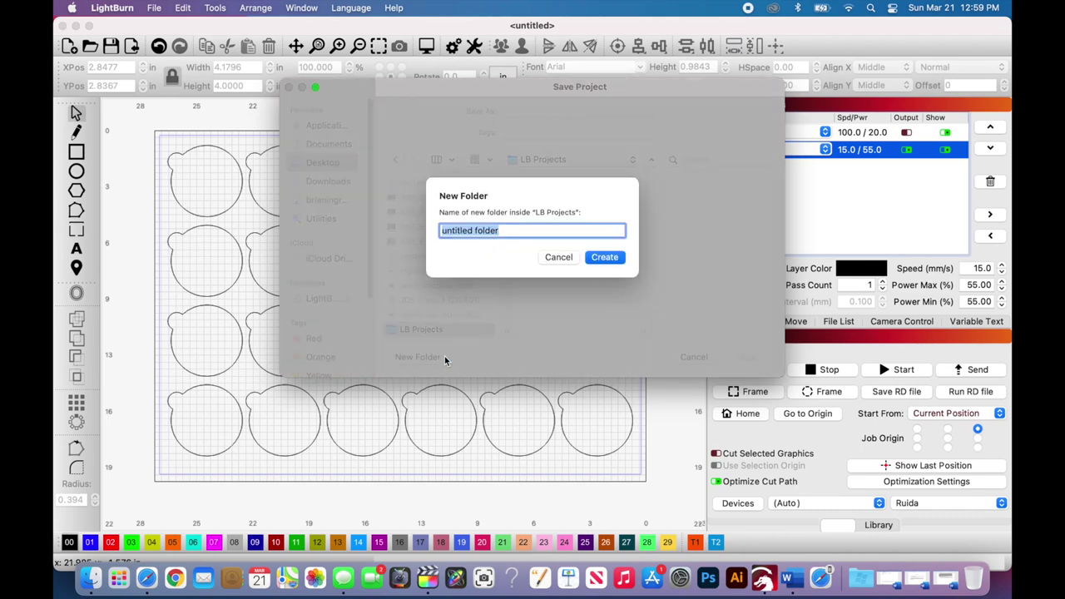
pyautogui.write('Coasters')
pyautogui.press('Return')
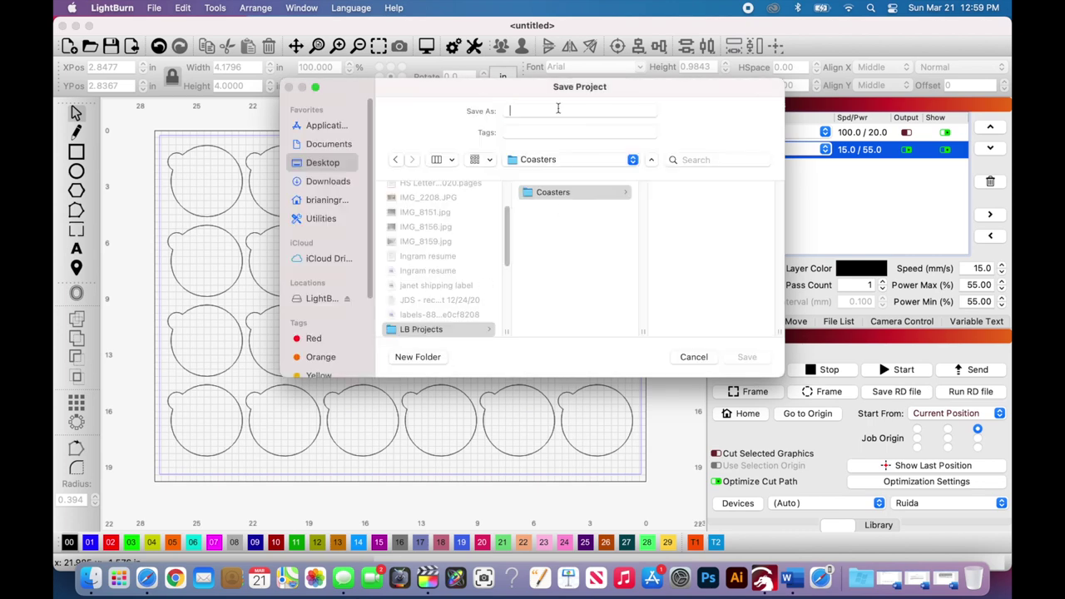
pyautogui.click(558, 108)
pyautogui.write('Coaster Blank')
pyautogui.press('Return')
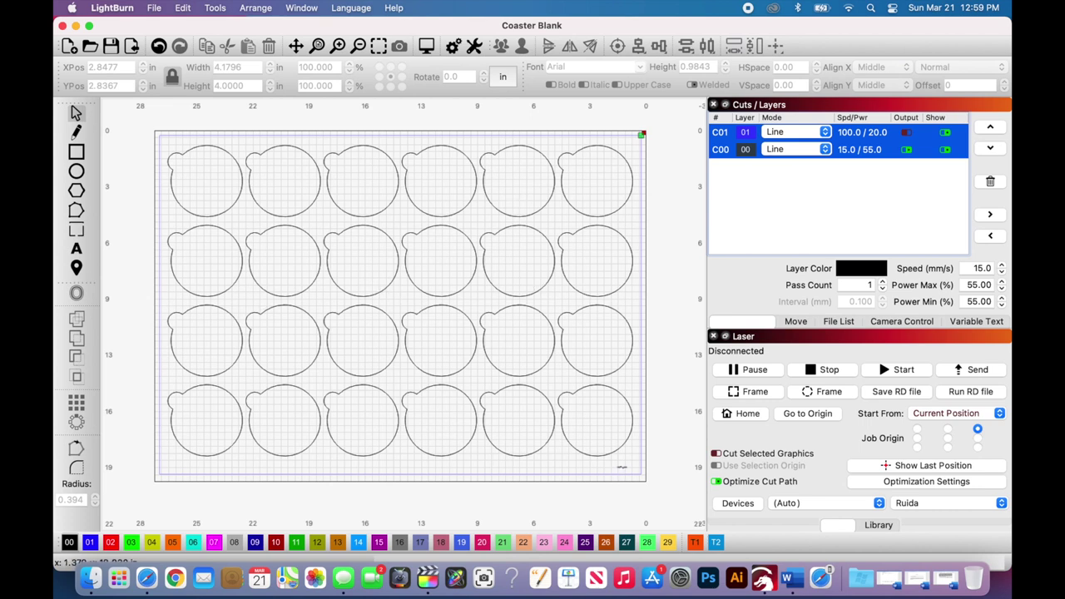
# Move all coaster outlines onto the non-output layer 01.
pyautogui.moveTo(622, 466); pyautogui.dragTo(187, 148)
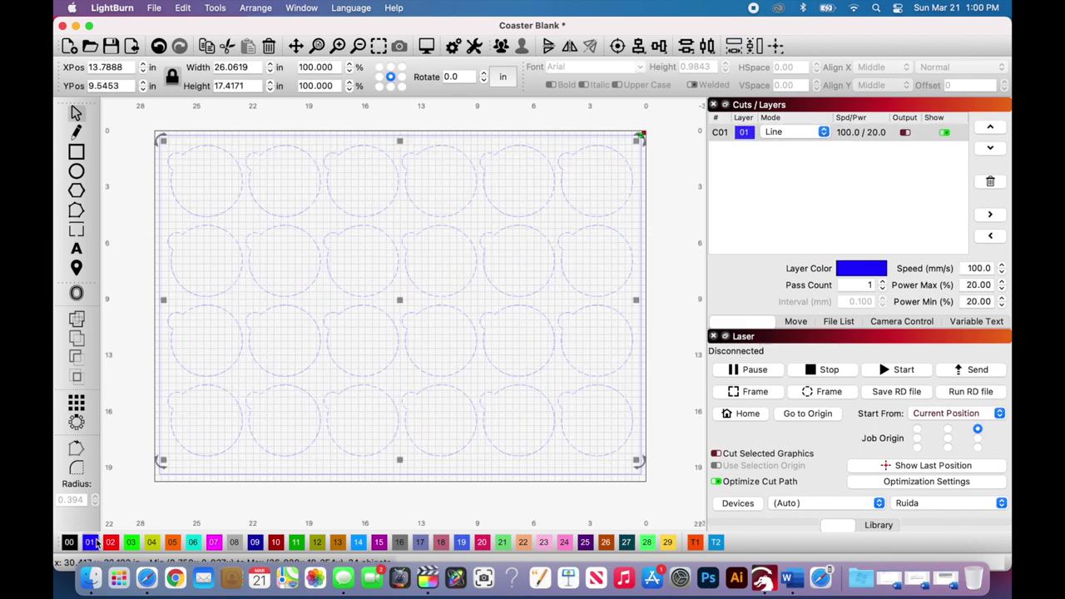
pyautogui.click(89, 542)
pyautogui.click(479, 387)
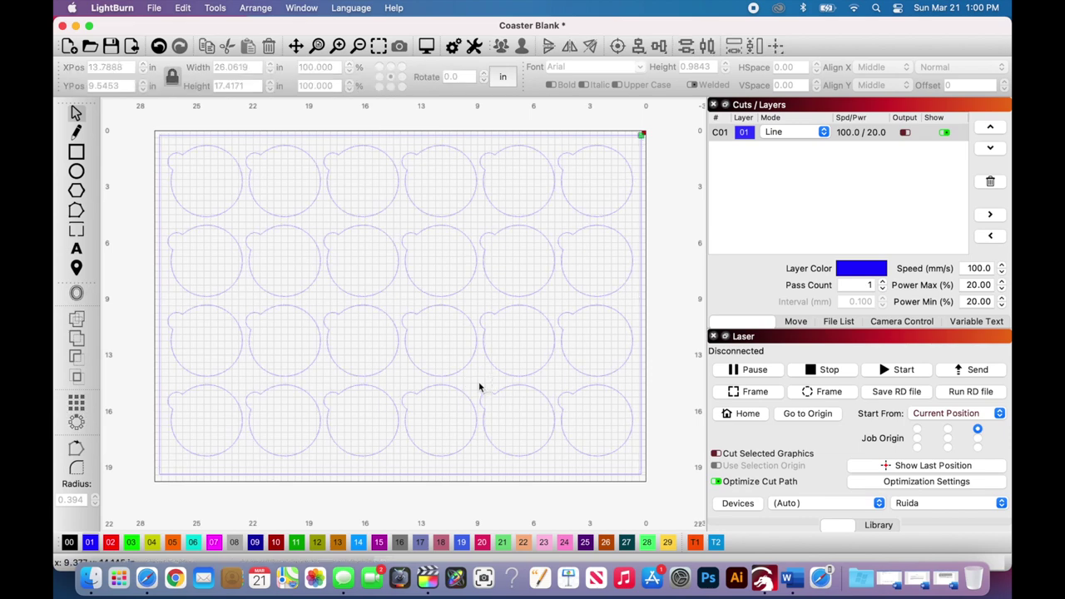
# Add two-line text 'I love to / burn stuff' on the red fill layer, centred in a coaster.
pyautogui.press('super+t')
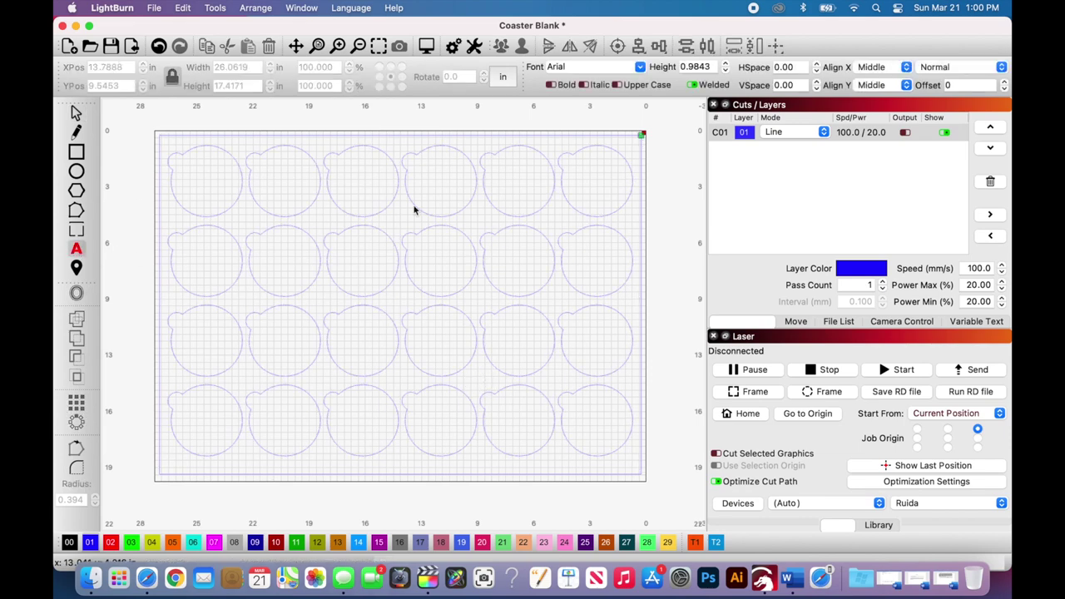
pyautogui.write('I love to')
pyautogui.press('Return')
pyautogui.write('burn stuff')
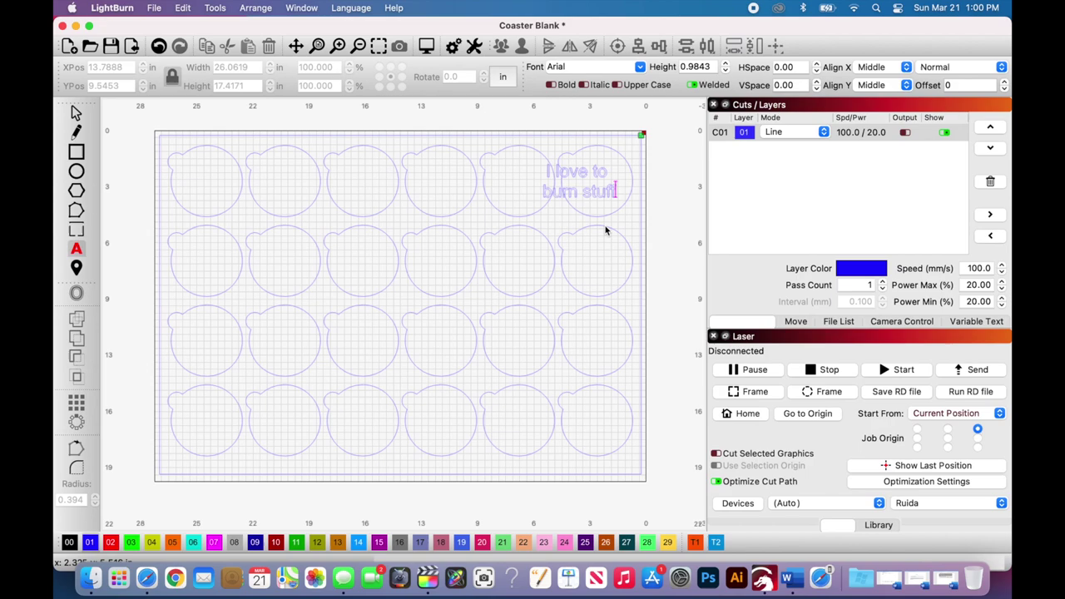
pyautogui.click(115, 541)
pyautogui.press('Escape')
pyautogui.scroll(5, 267, 242)
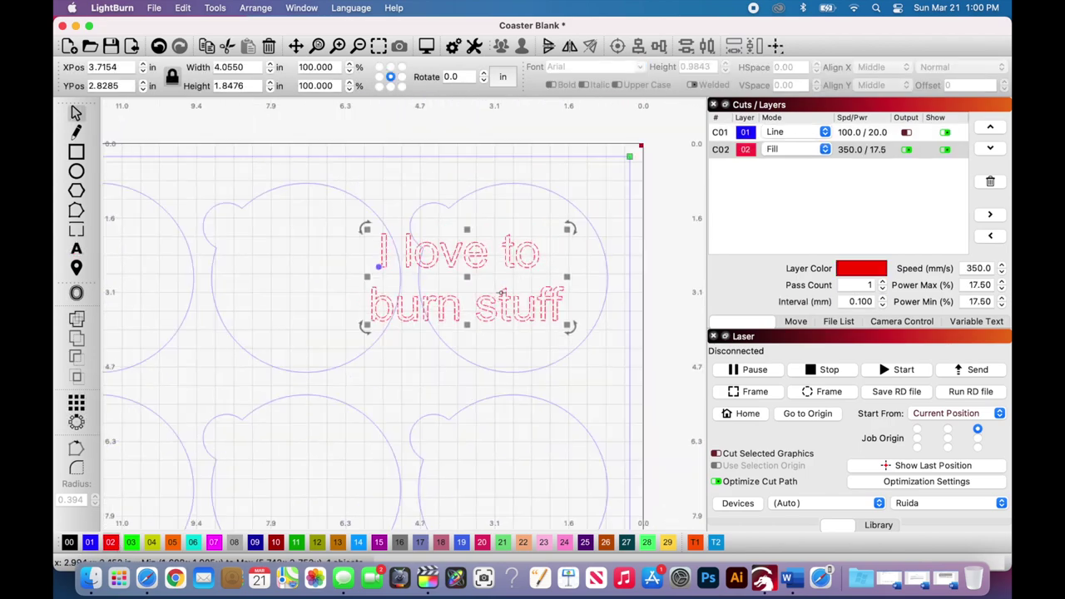
pyautogui.moveTo(267, 242); pyautogui.dragTo(545, 289)
pyautogui.keyDown('shift'); pyautogui.click(582, 196); pyautogui.keyUp('shift')
pyautogui.press('Escape')
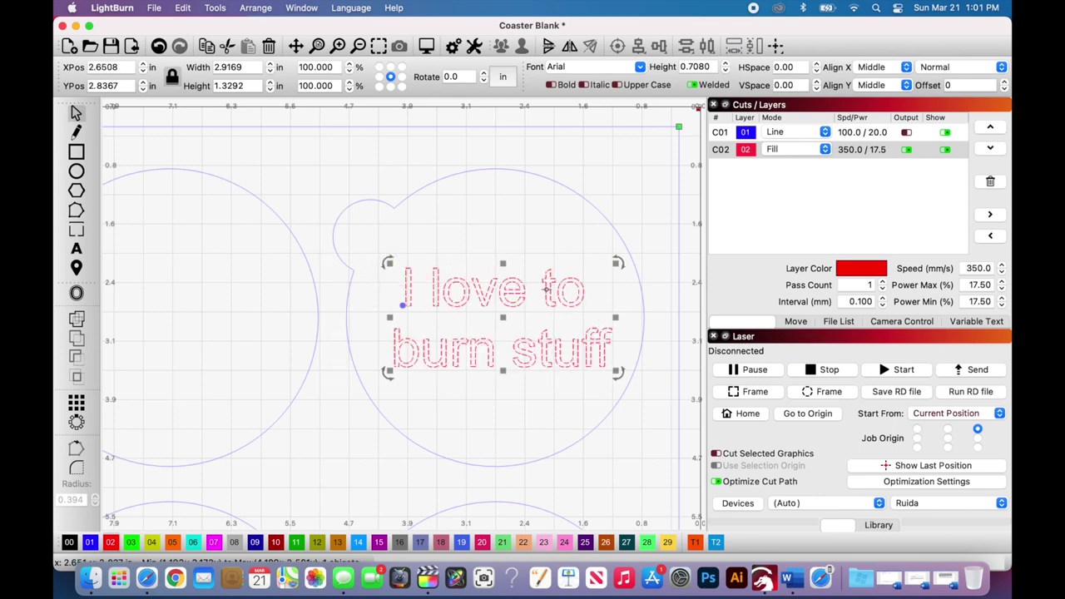
# Preview the burn, test the coaster circle on the black layer, then undo that change.
pyautogui.press('Escape')
pyautogui.hotkey('alt', 'p')
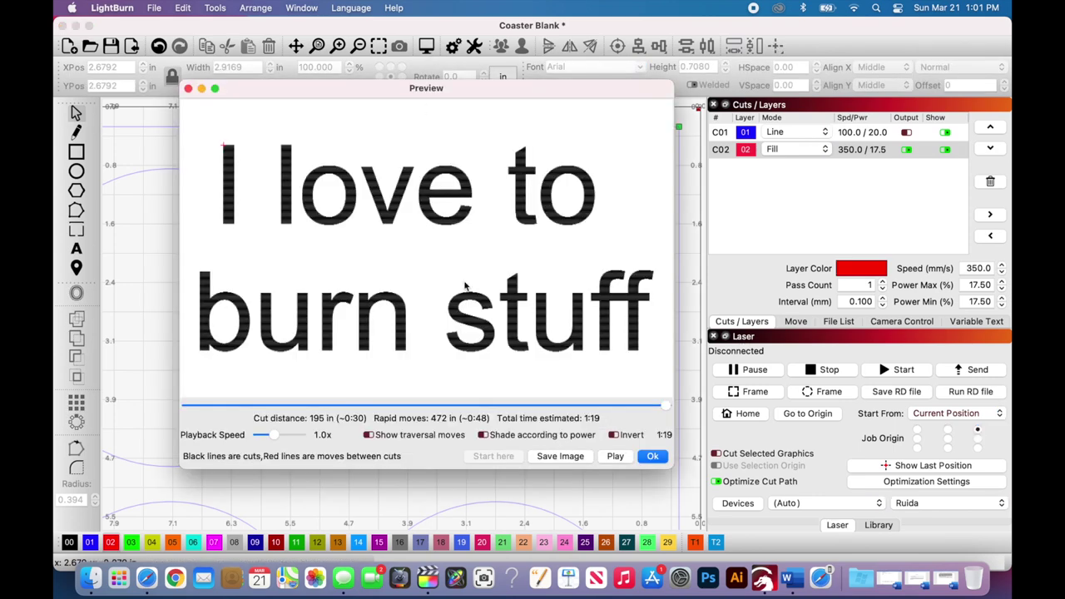
pyautogui.click(652, 456)
pyautogui.click(643, 317)
pyautogui.click(69, 541)
pyautogui.hotkey('alt', 'p')
pyautogui.click(652, 456)
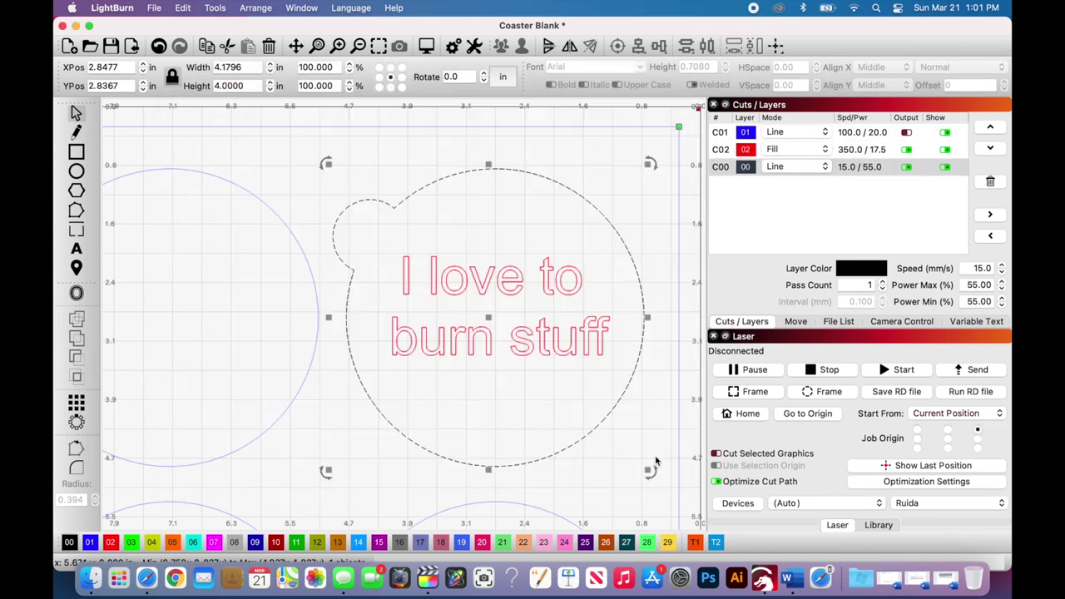
pyautogui.hotkey('ctrl', 'z')
# Search the web for a free American flag SVG and copy the flag image.
pyautogui.scroll(-5, 427, 411)
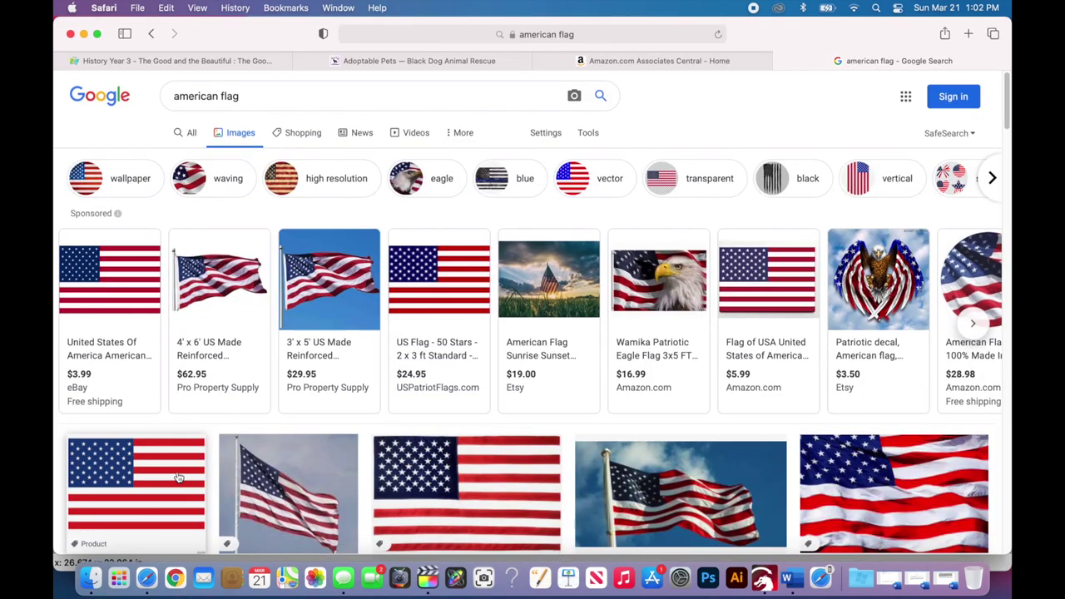
pyautogui.click(310, 112)
pyautogui.write("svg'")
pyautogui.press('Return')
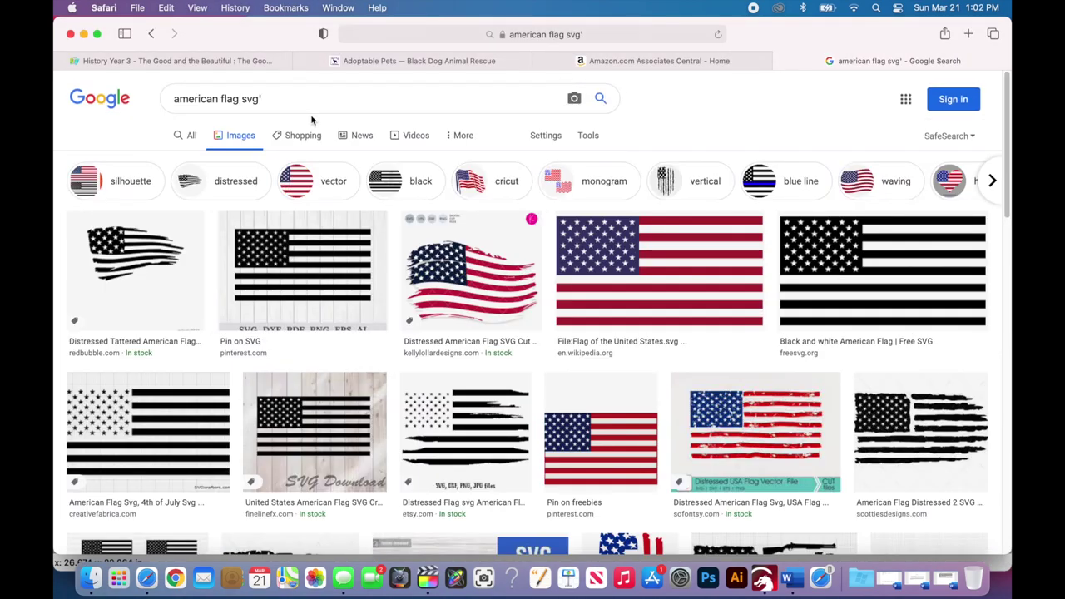
pyautogui.click(310, 114)
pyautogui.press('BackSpace')
pyautogui.write('free')
pyautogui.press('Return')
pyautogui.click(374, 302)
pyautogui.rightClick(776, 221)
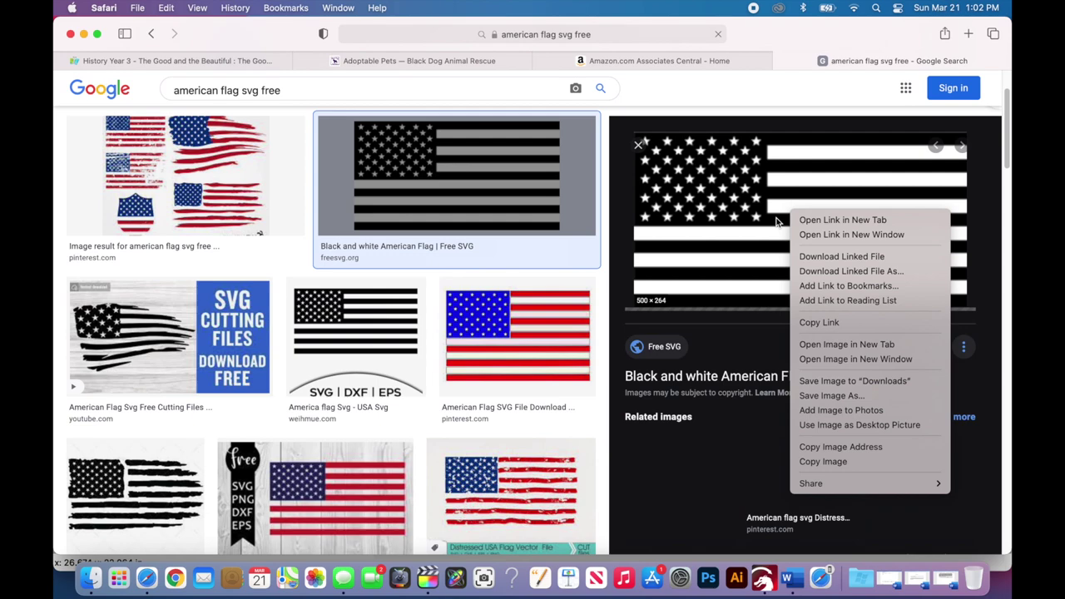
pyautogui.click(823, 461)
# Paste the flag image into LightBurn and trace it into vector outlines.
pyautogui.click(763, 578)
pyautogui.rightClick(523, 326)
pyautogui.click(580, 331)
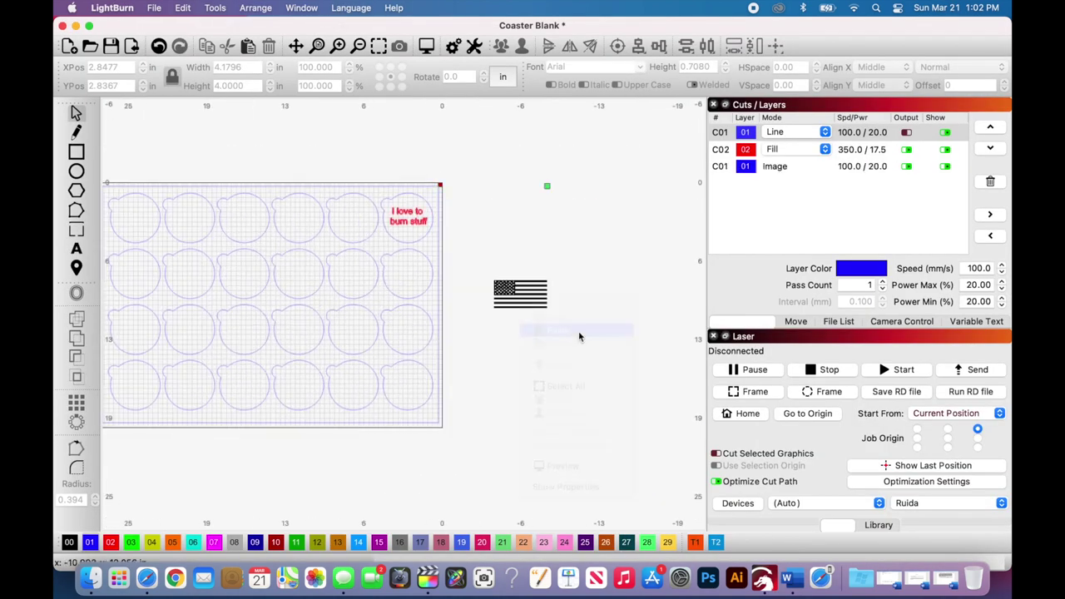
pyautogui.scroll(5, 520, 295)
pyautogui.rightClick(535, 281)
pyautogui.click(571, 475)
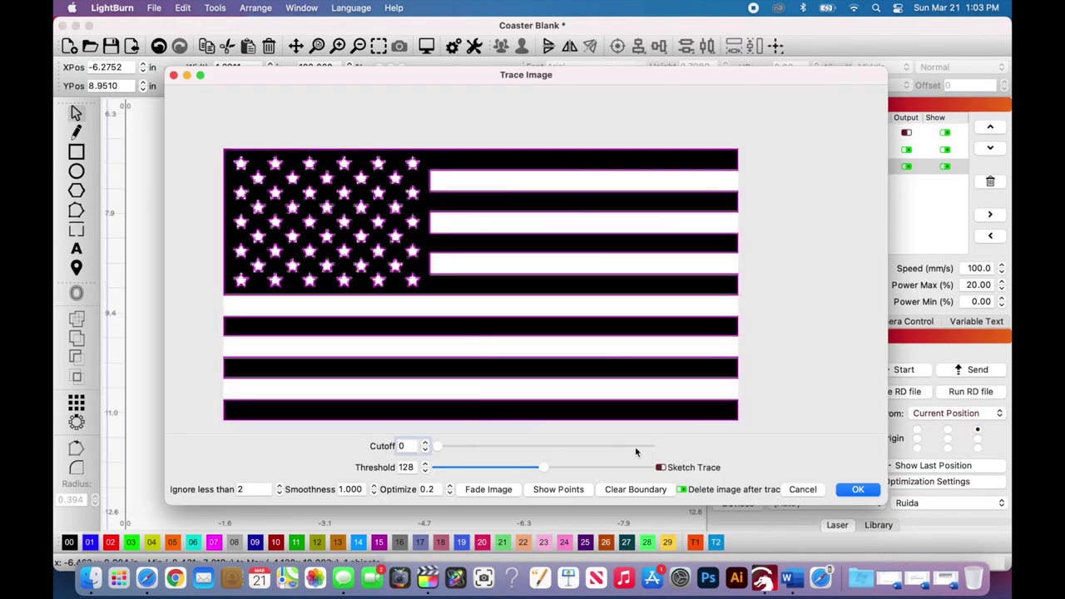
pyautogui.click(858, 489)
# Place the traced flag on the coaster beside the text, scale it to about 3 in, and preview.
pyautogui.scroll(-5, 571, 366)
pyautogui.moveTo(571, 363); pyautogui.dragTo(361, 261)
pyautogui.scroll(4, 361, 262)
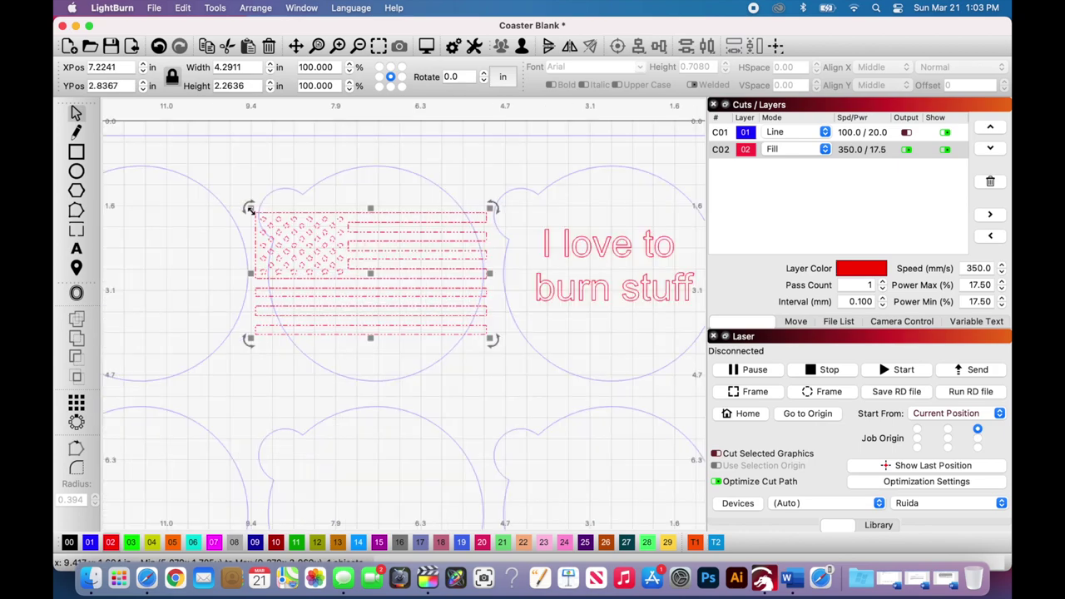
pyautogui.moveTo(249, 209); pyautogui.dragTo(289, 223)
pyautogui.hotkey('alt', 'p')
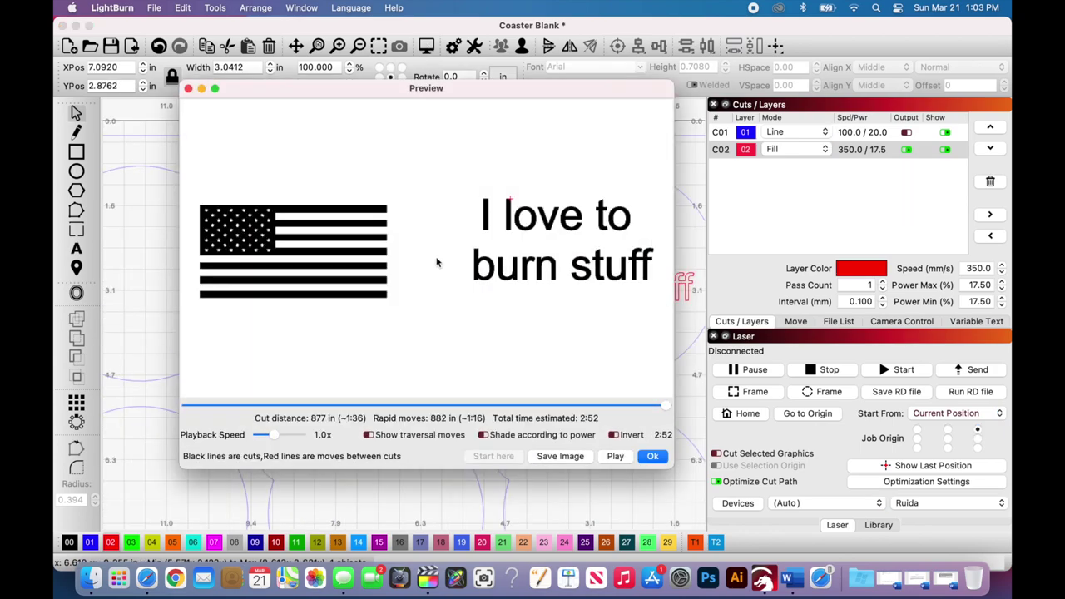